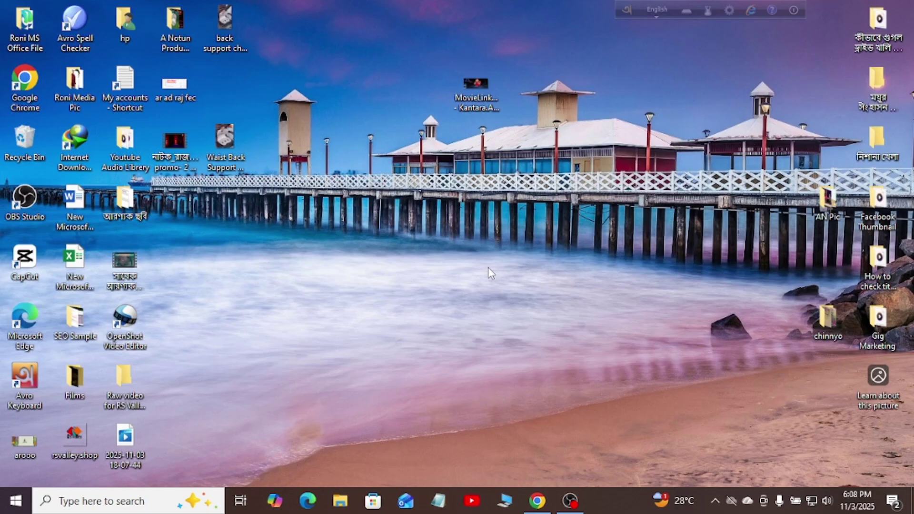
# - Switch to Ads Manager in Chrome and dismiss the opportunity score pop-up and the search filter suggestions
pyautogui.click(538, 502)
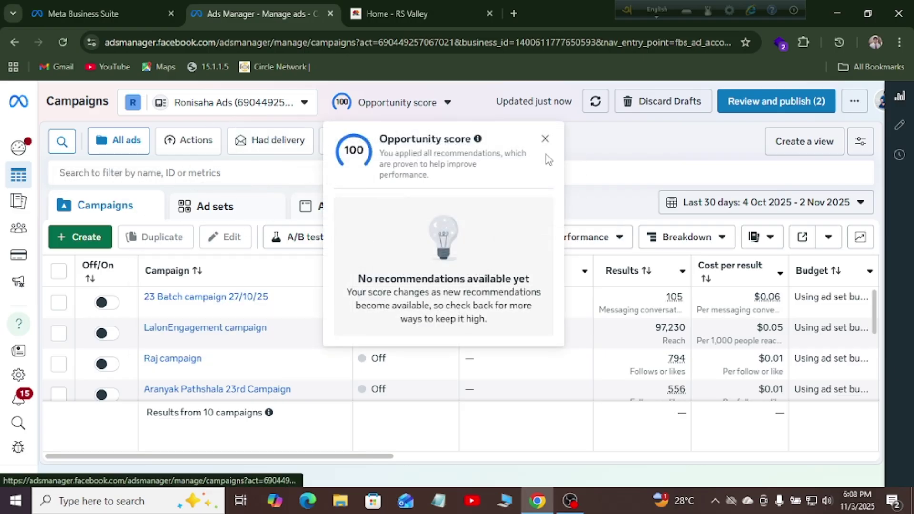
pyautogui.click(603, 176)
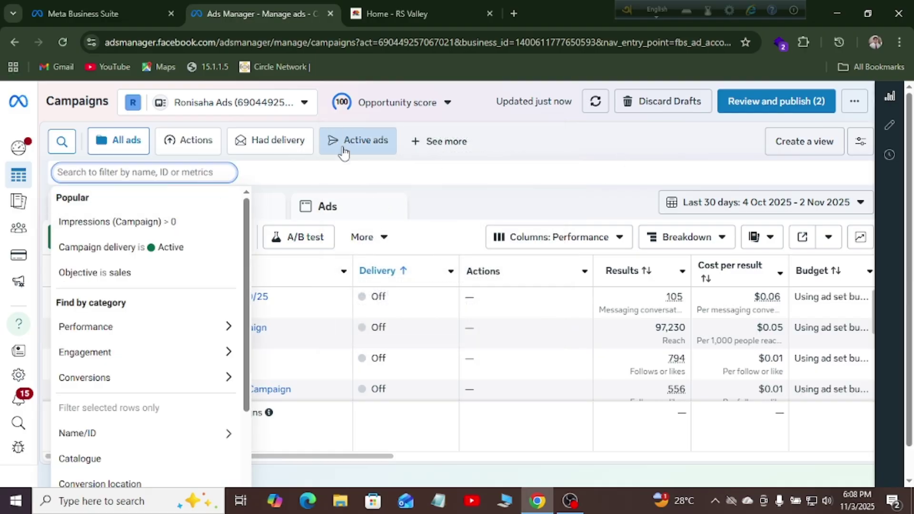
pyautogui.click(572, 177)
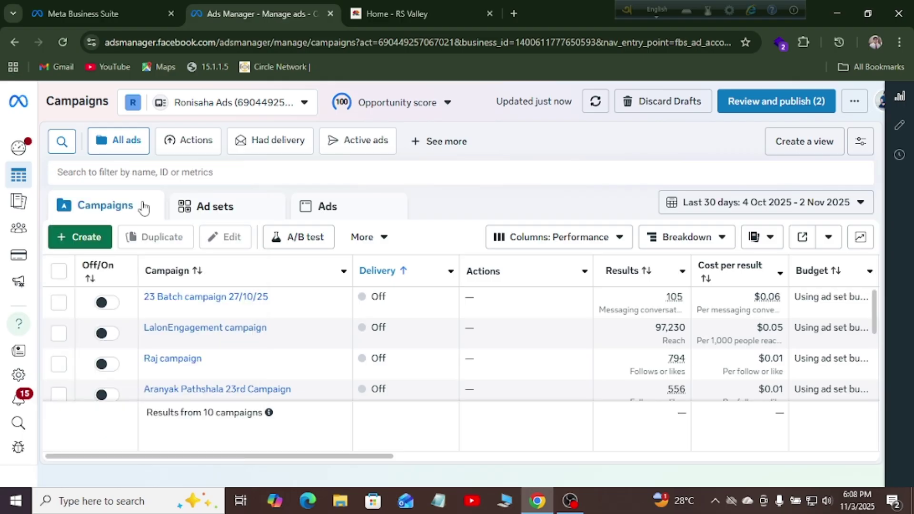
# - Create a new auction campaign with the Leads objective and dismiss the campaign setup notice
pyautogui.click(87, 240)
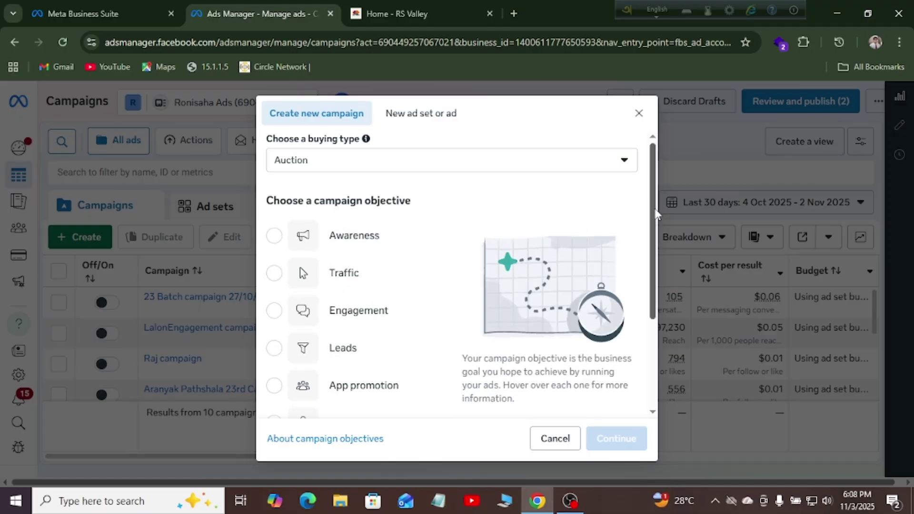
pyautogui.moveTo(655, 210); pyautogui.dragTo(655, 239)
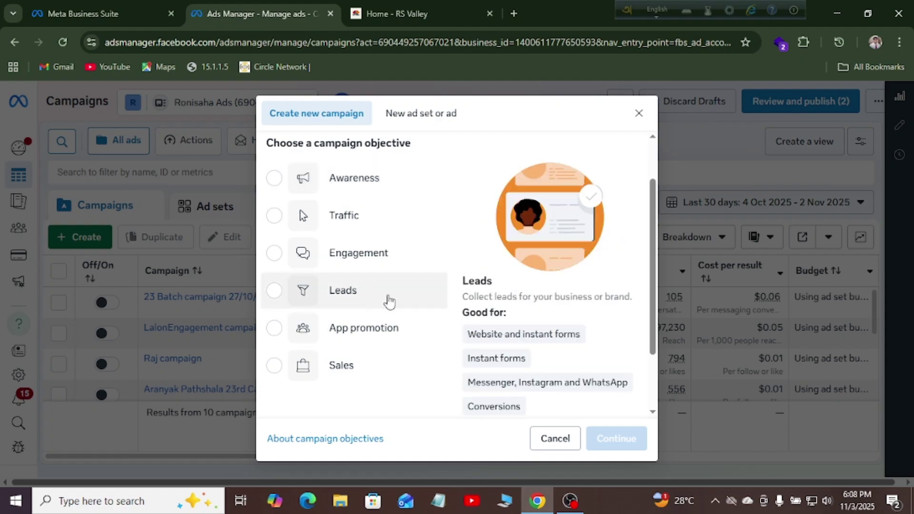
pyautogui.click(339, 296)
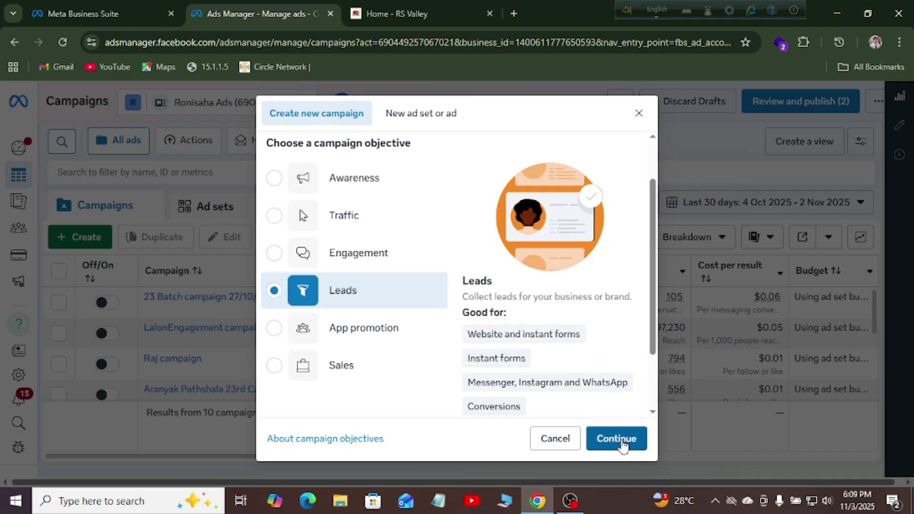
pyautogui.click(622, 438)
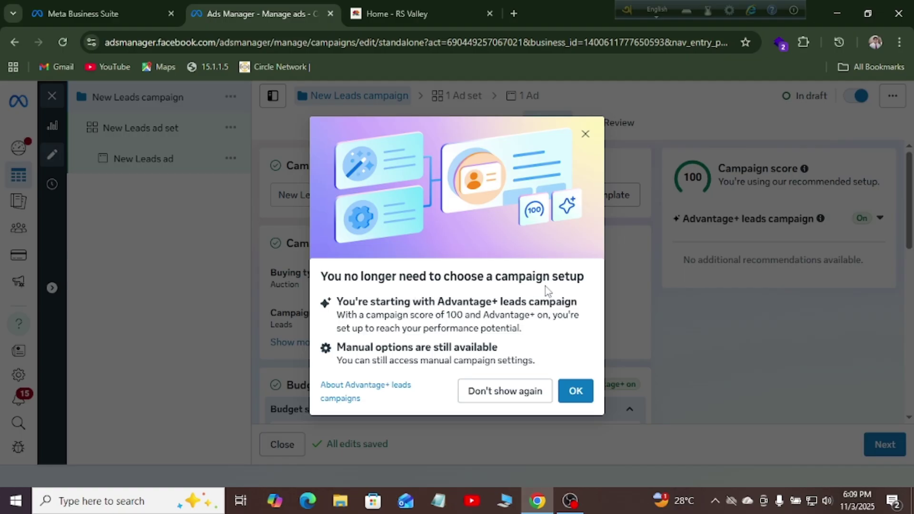
pyautogui.click(586, 135)
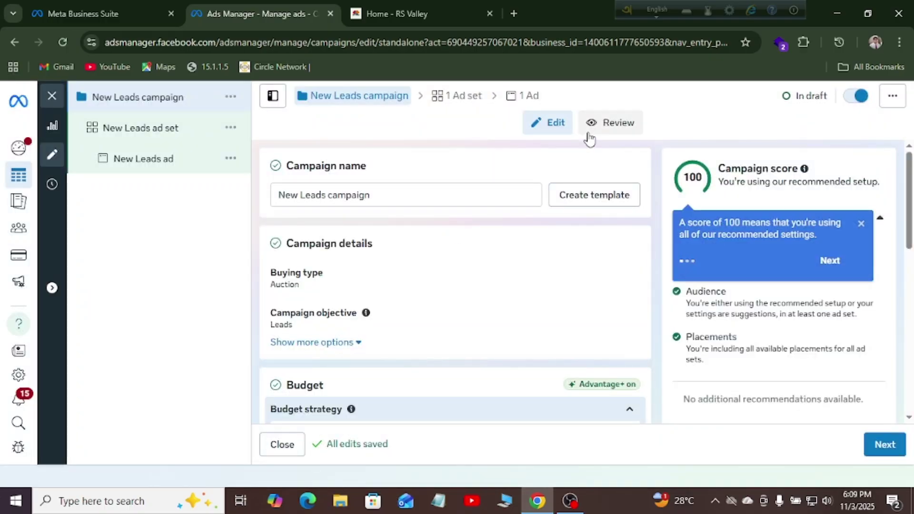
# - Rename the campaign as "First Leads campaign"
pyautogui.click(299, 197)
pyautogui.moveTo(299, 197); pyautogui.dragTo(271, 196)
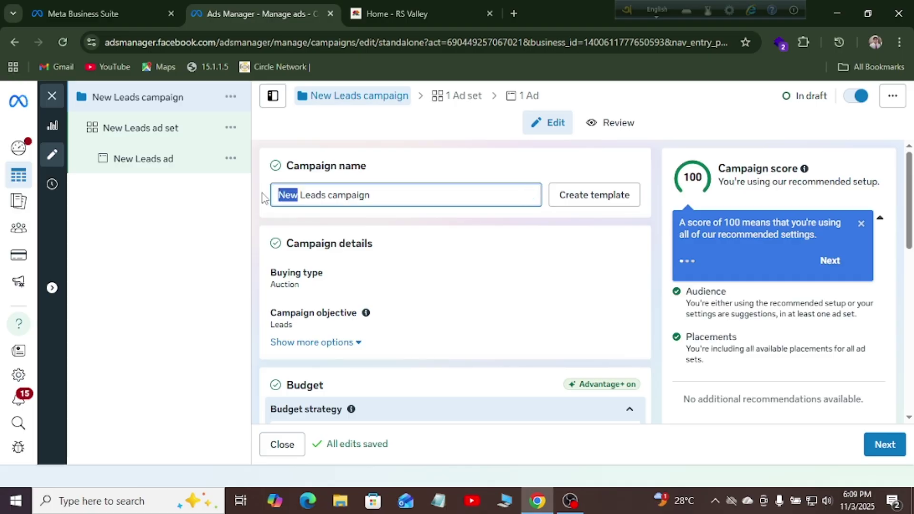
pyautogui.write('Fir')
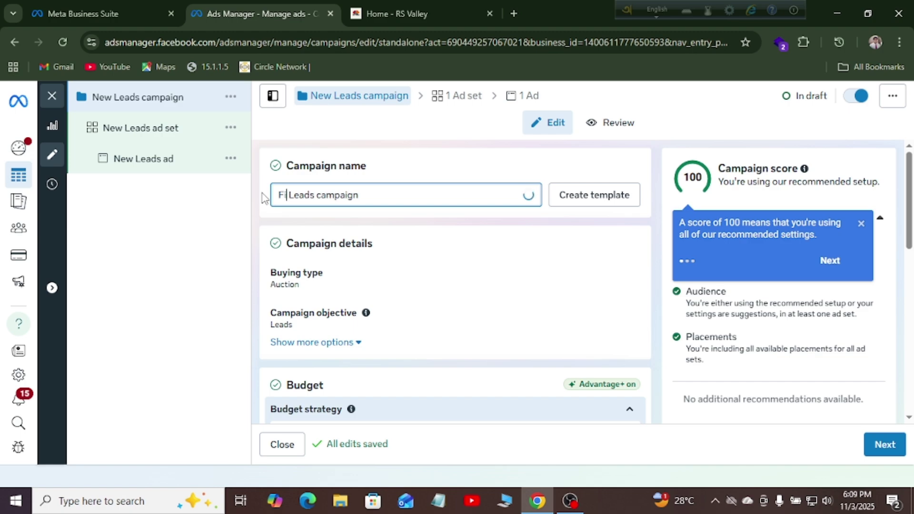
pyautogui.write('st')
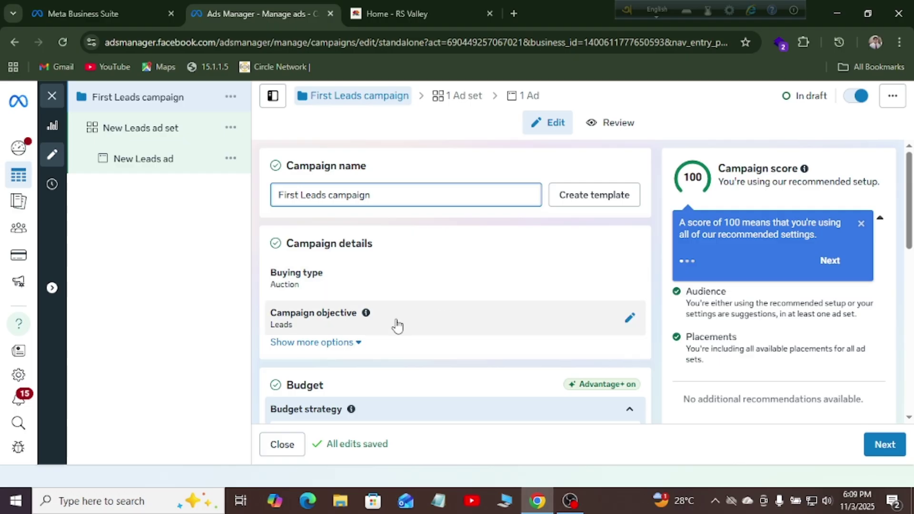
# - Expand the additional campaign details options and set the campaign's daily budget to $15
pyautogui.click(343, 343)
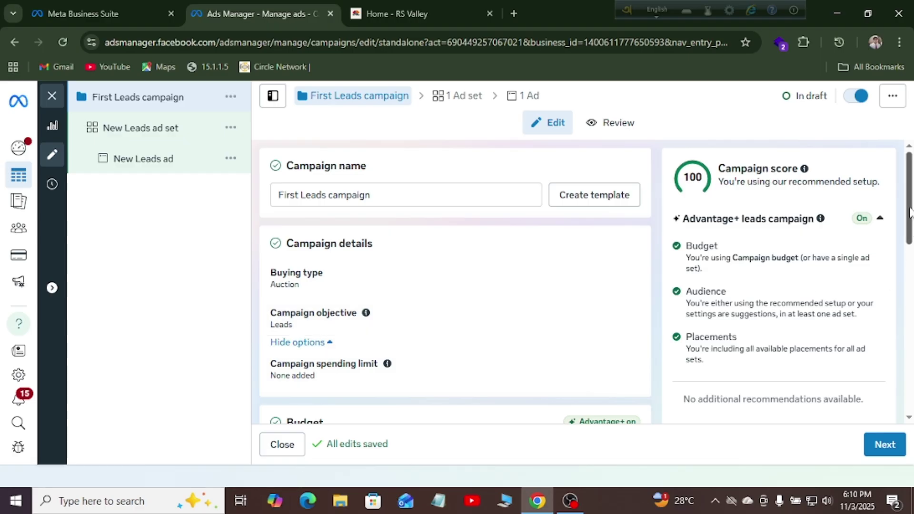
pyautogui.moveTo(912, 214); pyautogui.dragTo(912, 267)
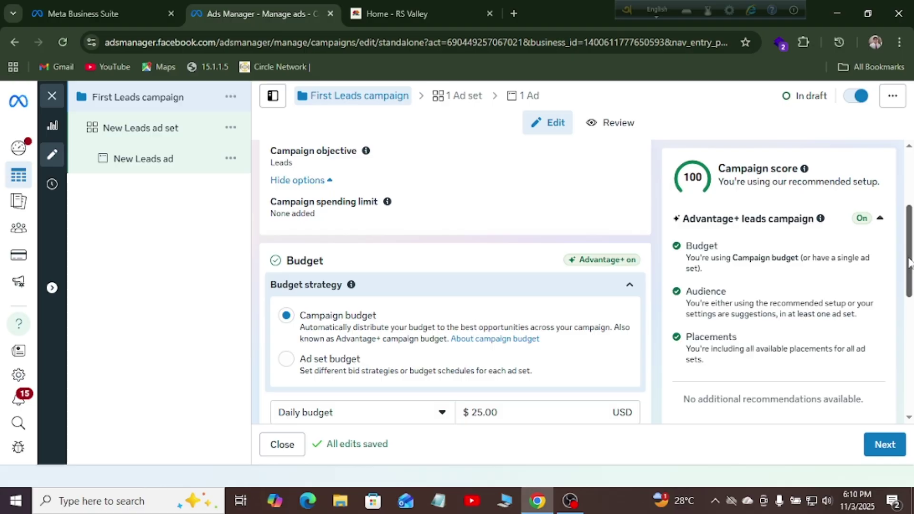
pyautogui.moveTo(909, 261); pyautogui.dragTo(911, 327)
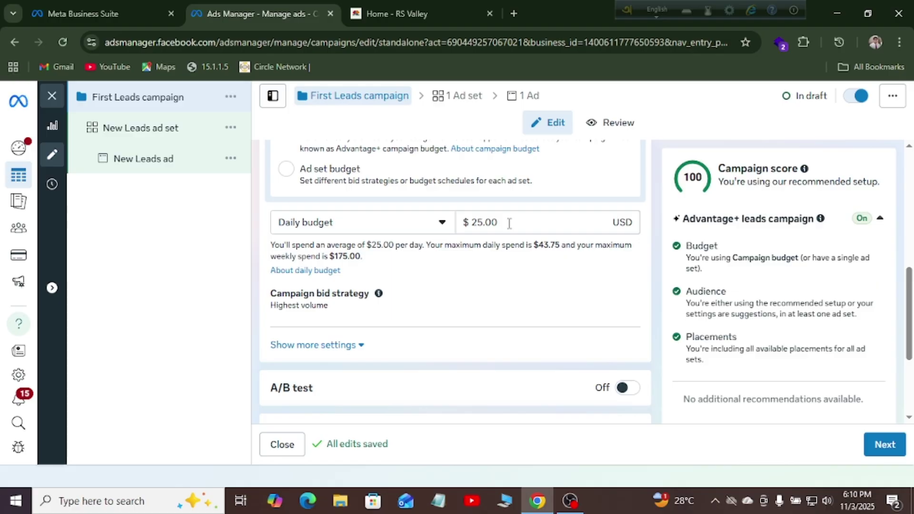
pyautogui.click(421, 230)
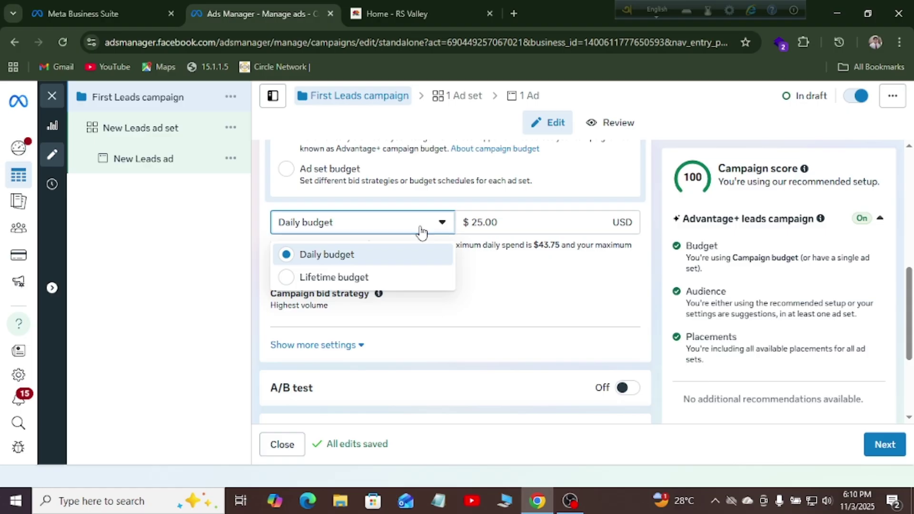
pyautogui.click(521, 227)
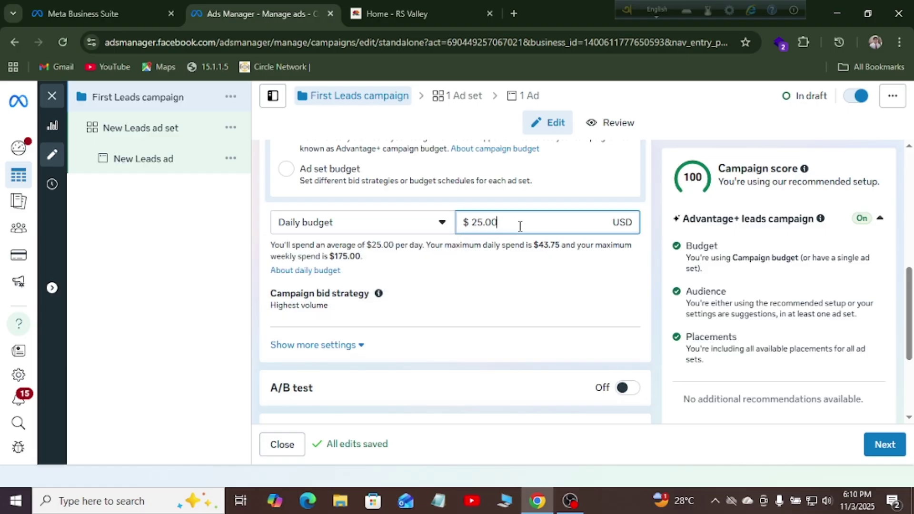
pyautogui.press('BackSpace')
pyautogui.press('BackSpace')
pyautogui.press('BackSpace')
pyautogui.press('BackSpace')
pyautogui.press('BackSpace')
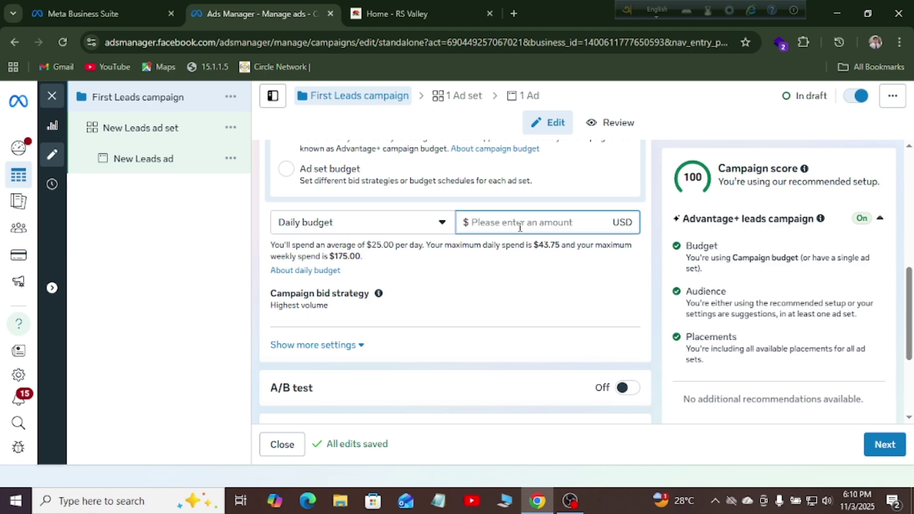
pyautogui.write('10')
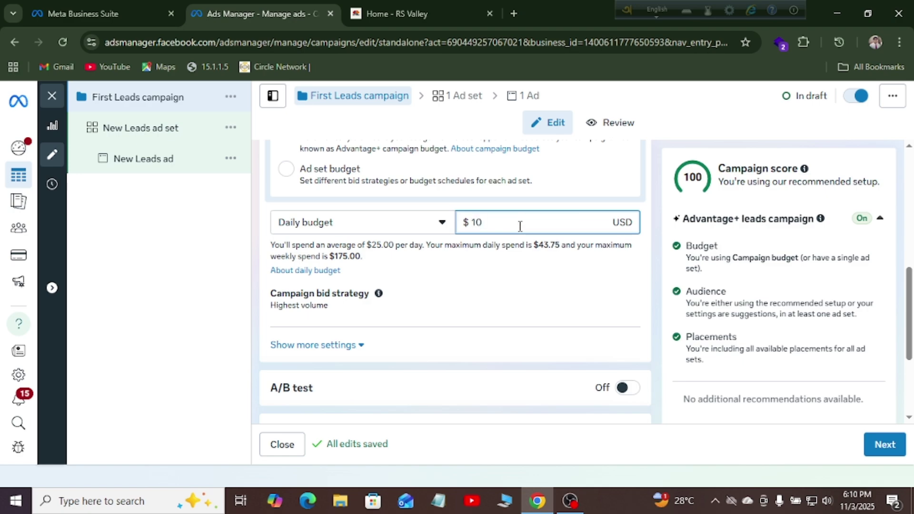
pyautogui.press('BackSpace')
pyautogui.write('15')
pyautogui.press('BackSpace')
pyautogui.press('BackSpace')
pyautogui.press('BackSpace')
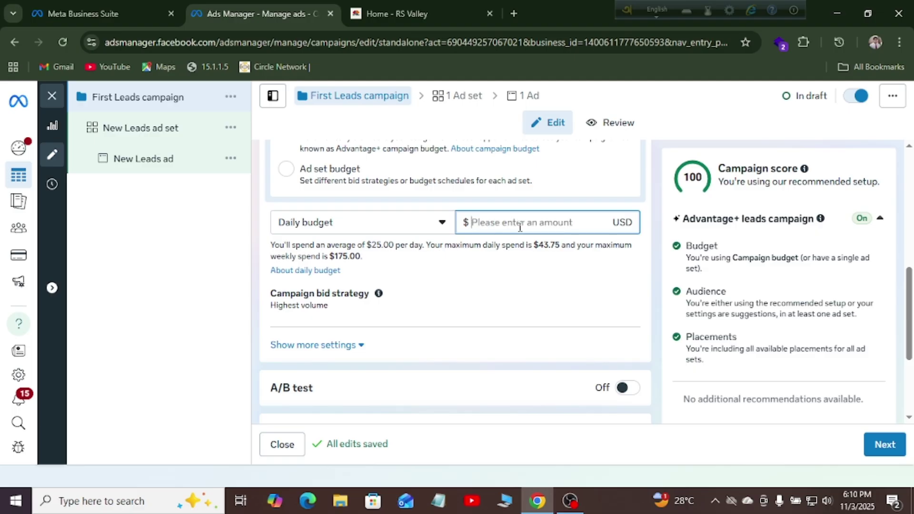
pyautogui.write('15')
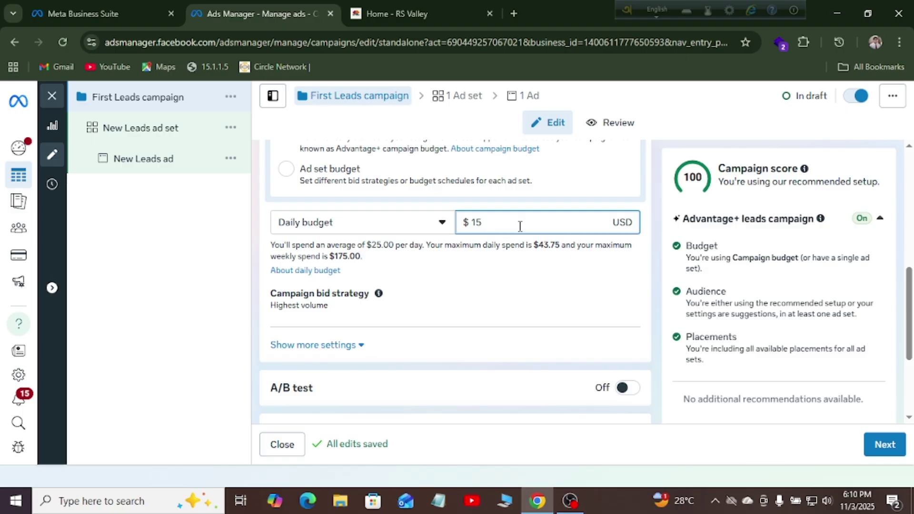
pyautogui.click(205, 301)
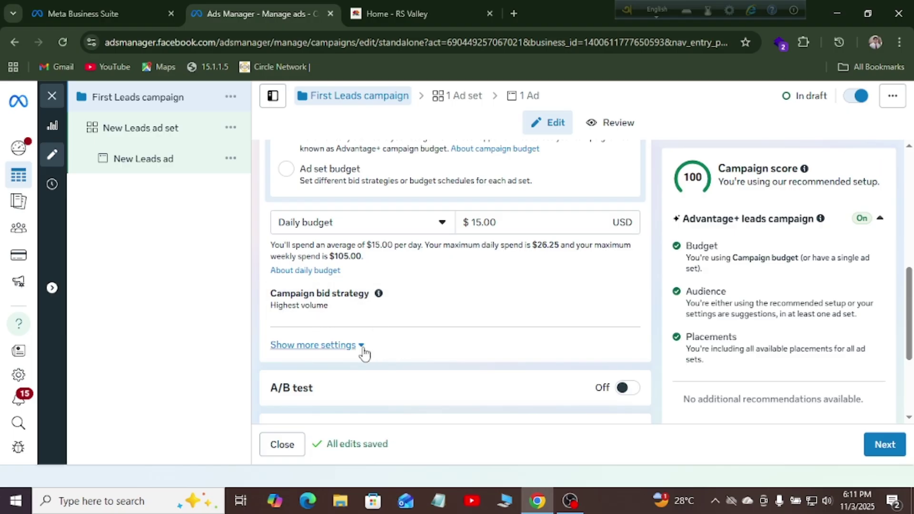
# - Expand the additional budget settings and proceed to the ad set level
pyautogui.click(349, 356)
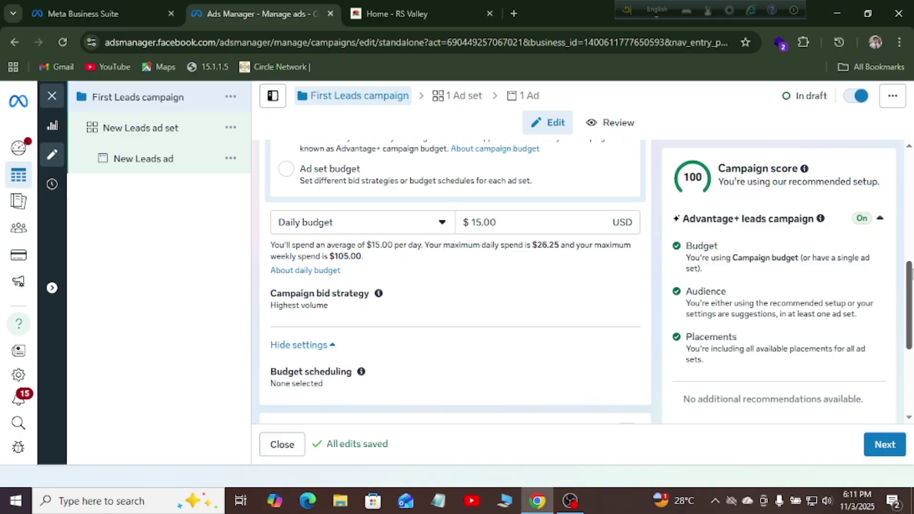
pyautogui.moveTo(911, 278); pyautogui.dragTo(912, 338)
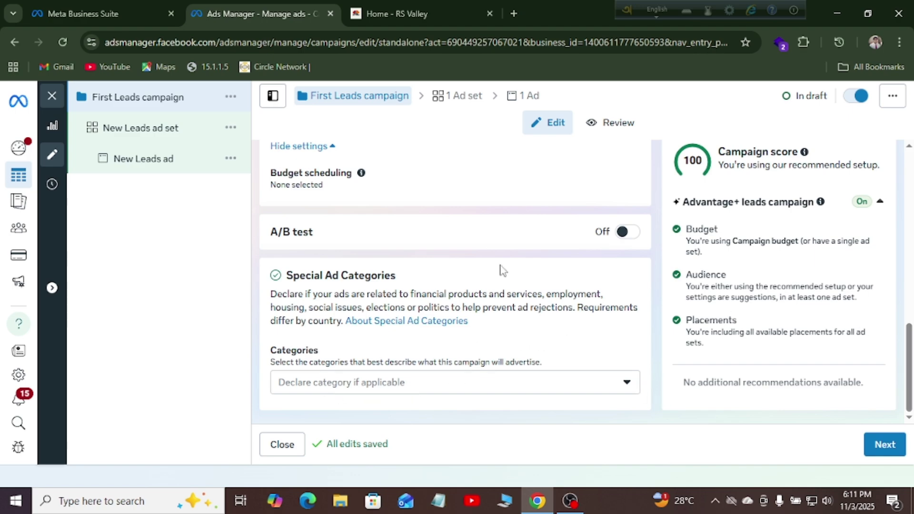
pyautogui.click(886, 442)
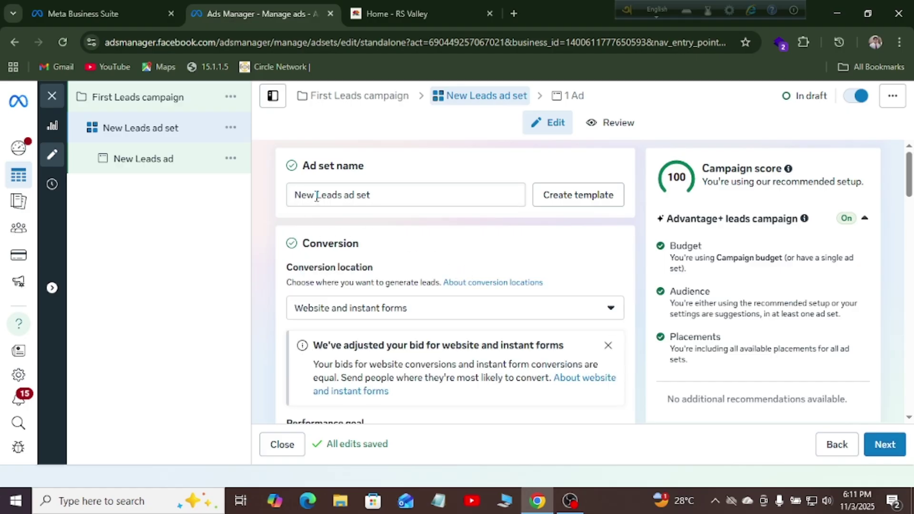
# - Rename the ad set as "First Leads ad set"
pyautogui.moveTo(316, 196); pyautogui.dragTo(290, 199)
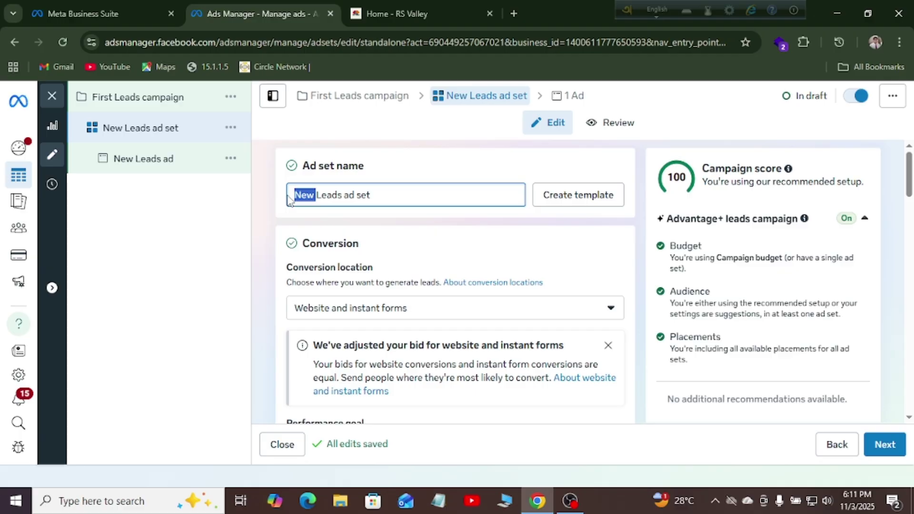
pyautogui.write('Fir')
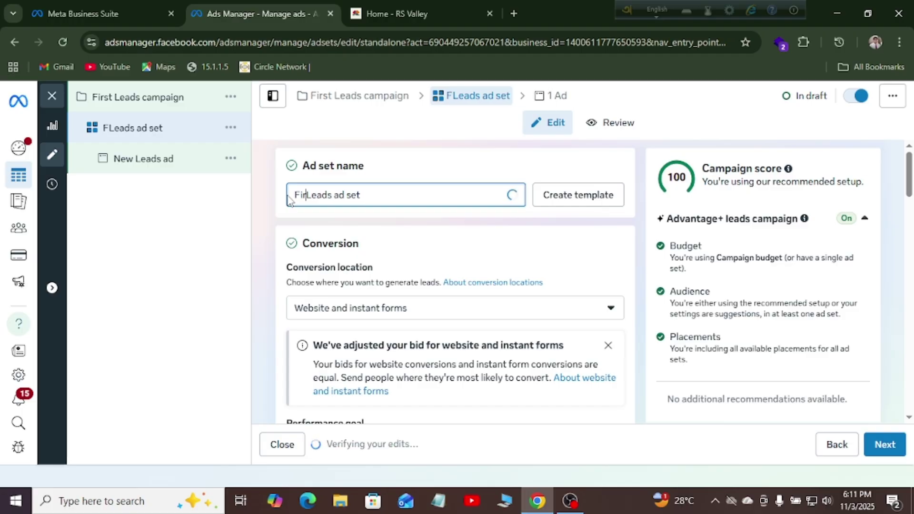
pyautogui.write('st')
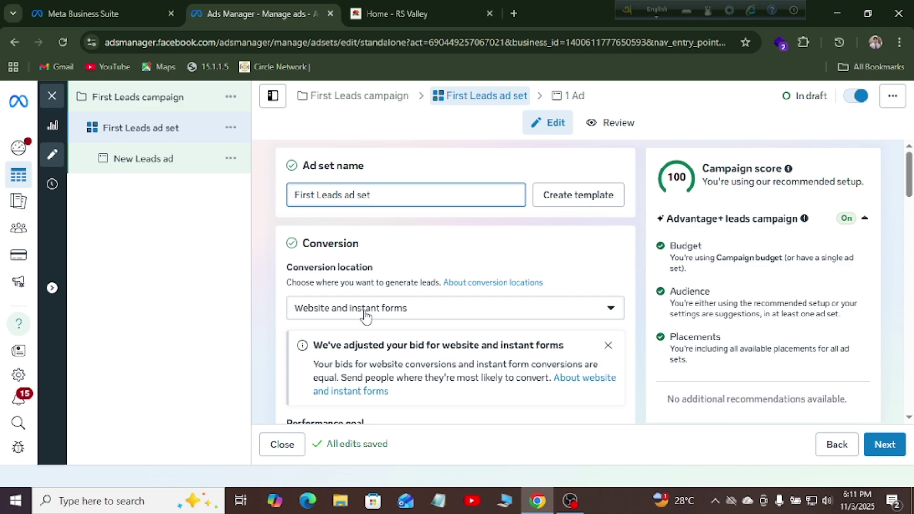
# - Set the ad set's conversion location to the single destination Website
pyautogui.click(608, 309)
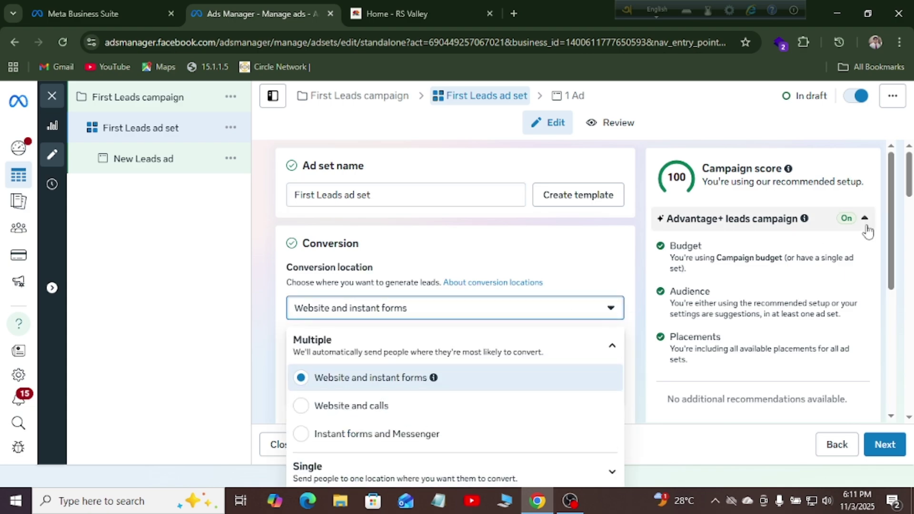
pyautogui.click(907, 181)
pyautogui.scroll(-3, 907, 181)
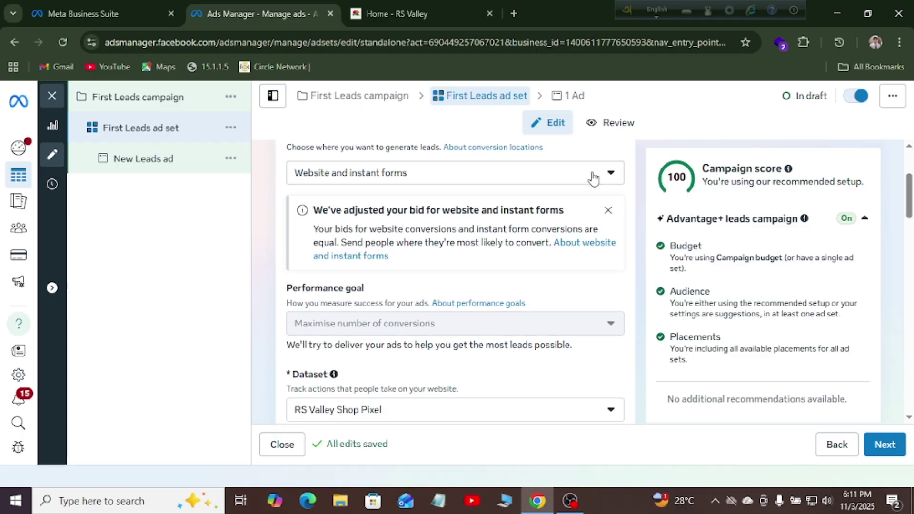
pyautogui.click(594, 177)
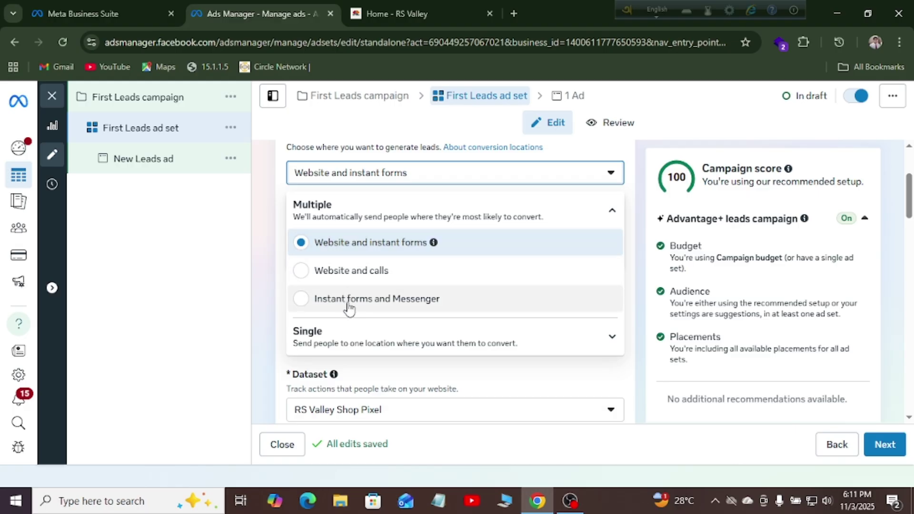
pyautogui.click(591, 352)
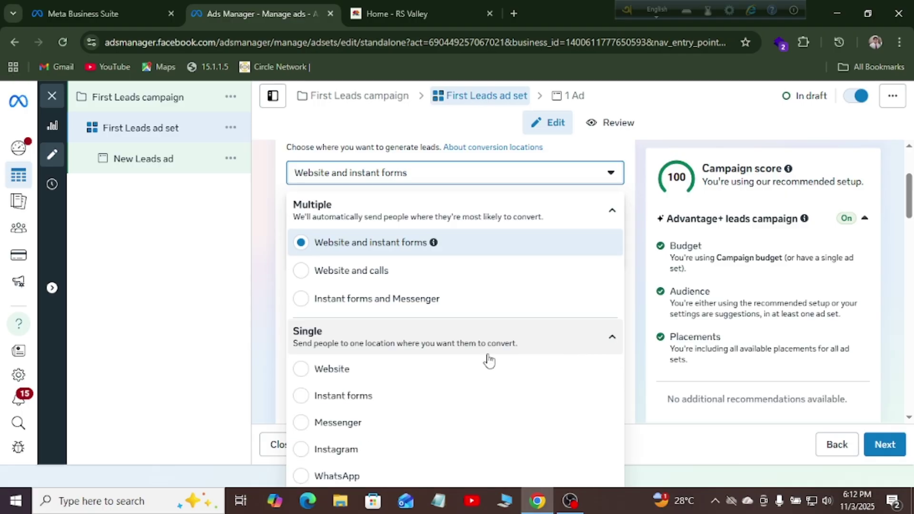
pyautogui.click(301, 370)
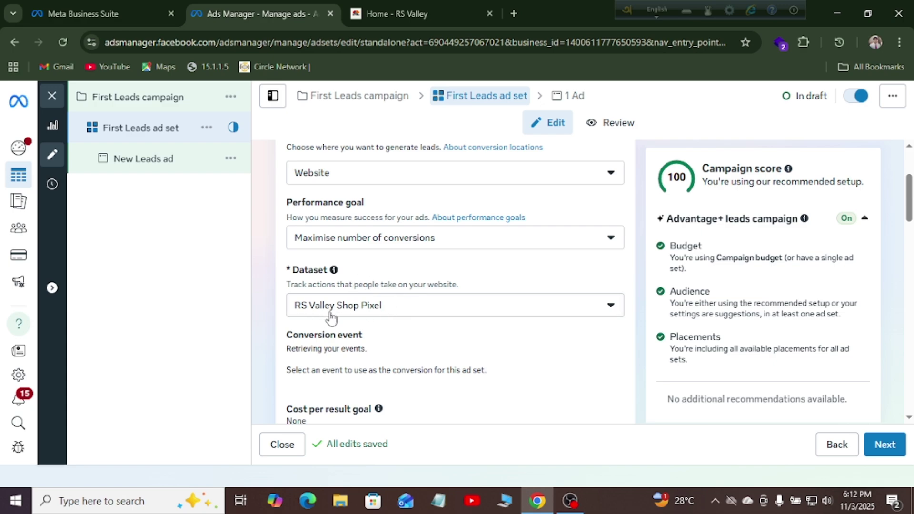
# - Select RS Valley Shop Pixel as the dataset for tracking website actions in the ad set
pyautogui.click(449, 310)
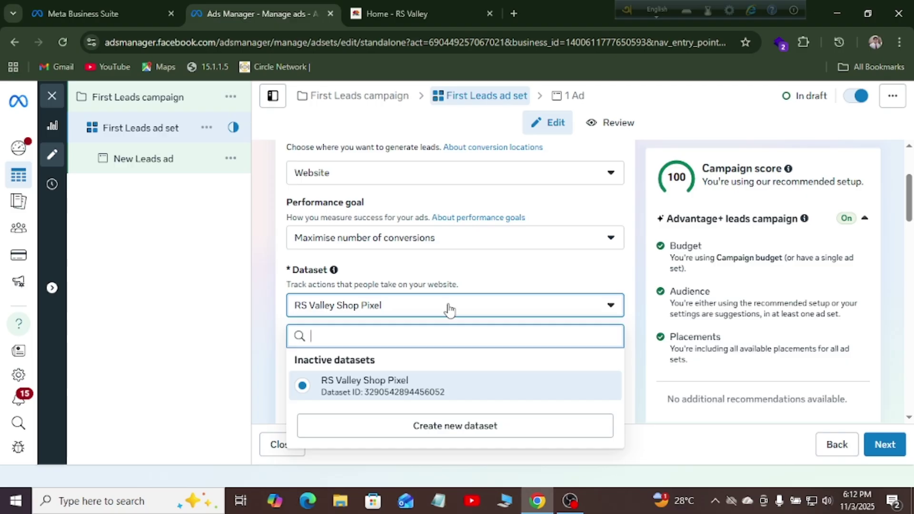
pyautogui.click(388, 388)
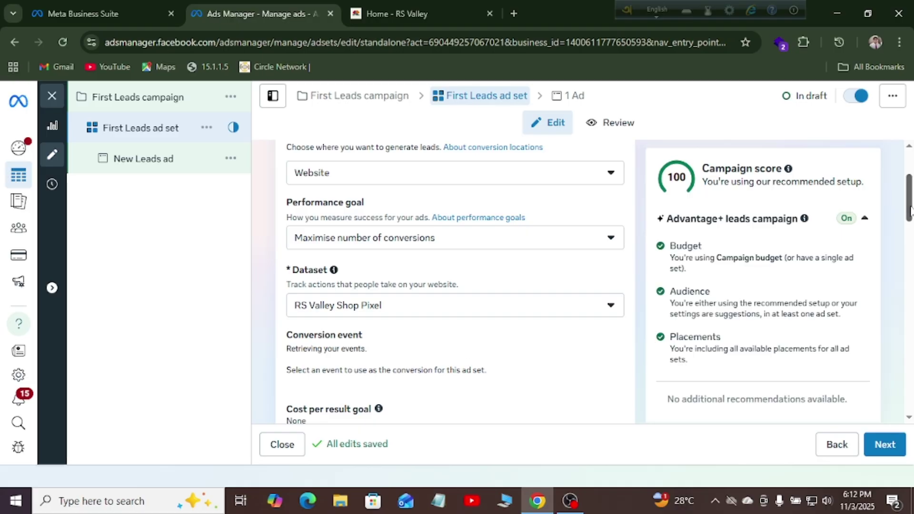
pyautogui.moveTo(909, 210); pyautogui.dragTo(912, 242)
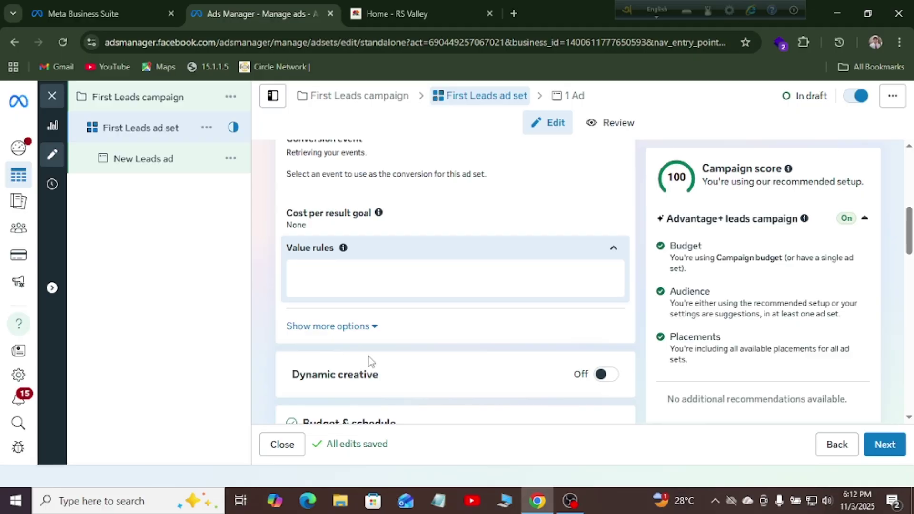
# - Expand the additional conversion options and set the ad set's start time to 09:00
pyautogui.click(355, 333)
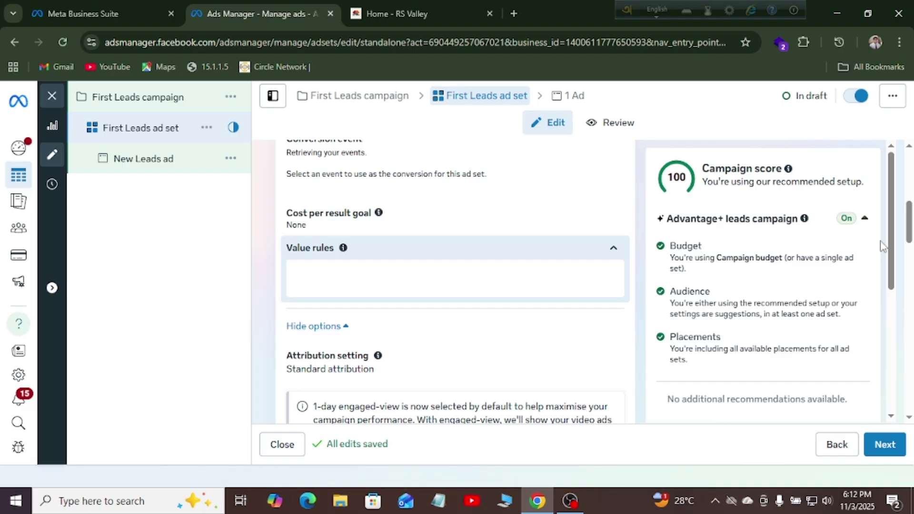
pyautogui.moveTo(909, 224); pyautogui.dragTo(912, 296)
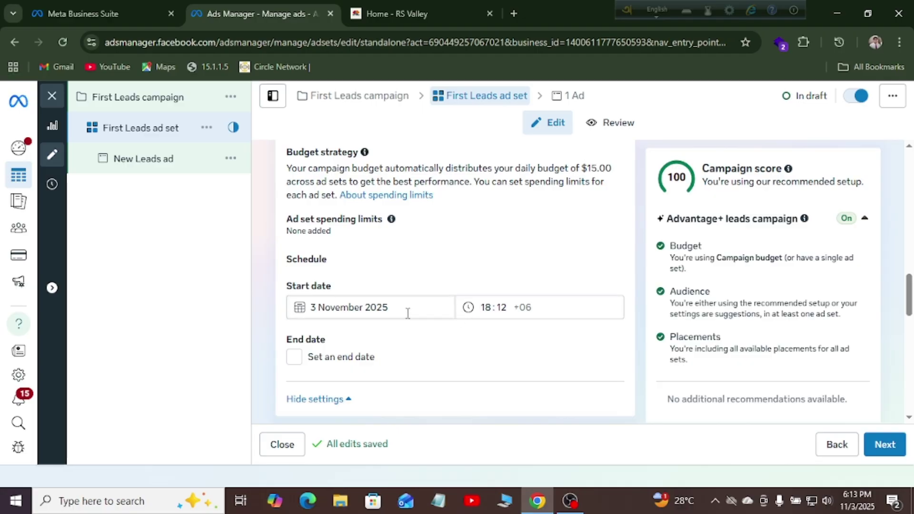
pyautogui.click(491, 312)
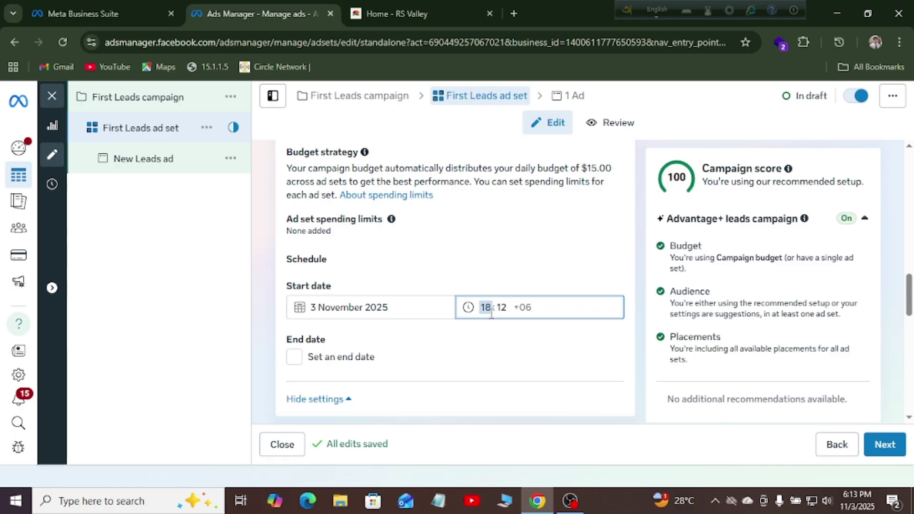
pyautogui.write('09')
pyautogui.click(503, 303)
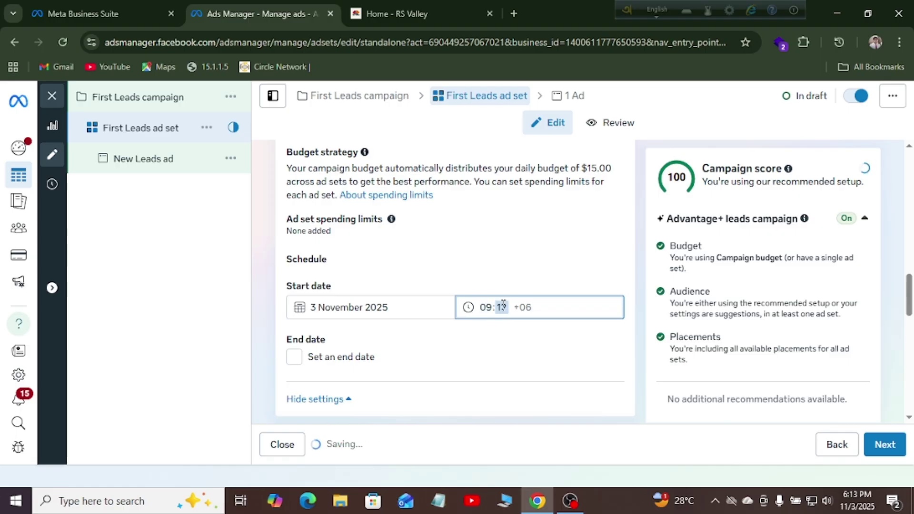
pyautogui.write('00')
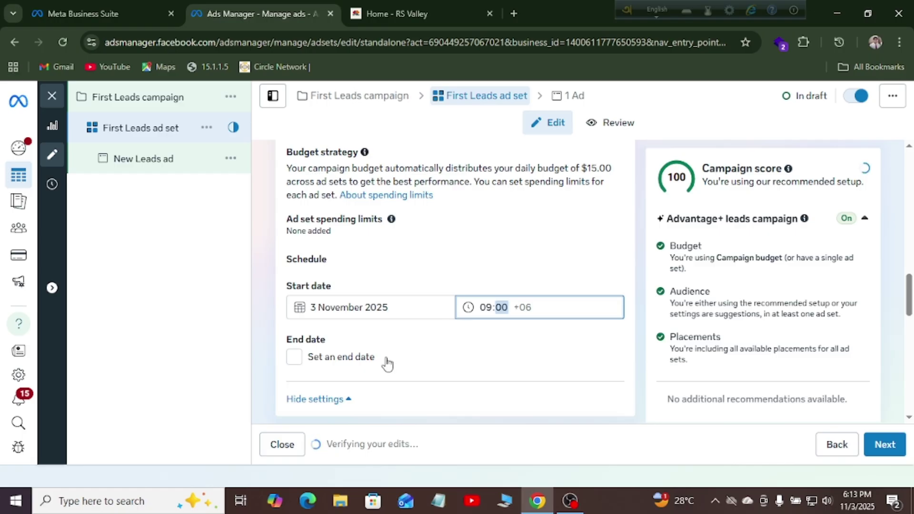
# - Enable an end date for the ad set and set it to 8 November 2025 at 09:00
pyautogui.click(320, 363)
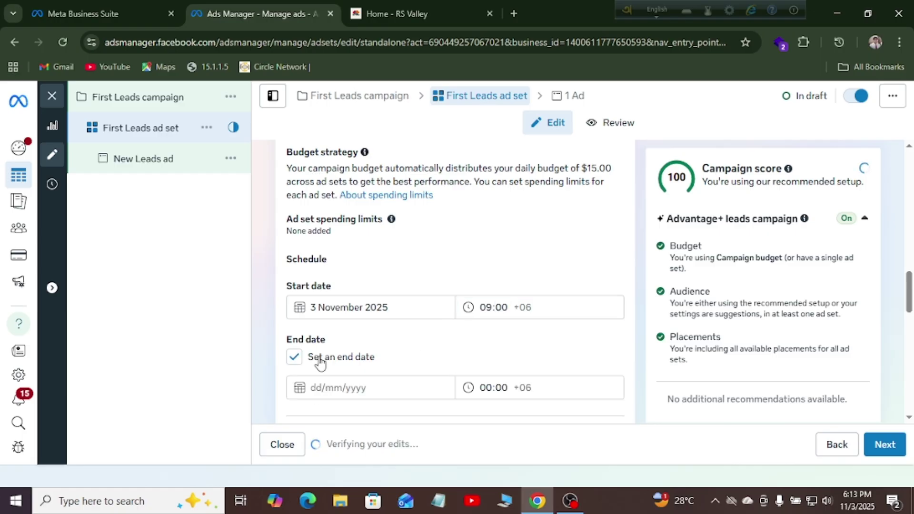
pyautogui.click(337, 393)
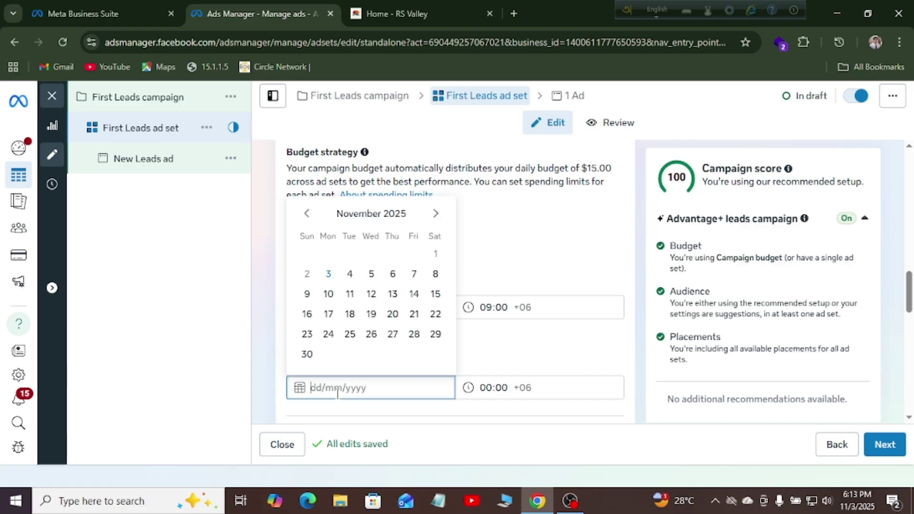
pyautogui.click(435, 274)
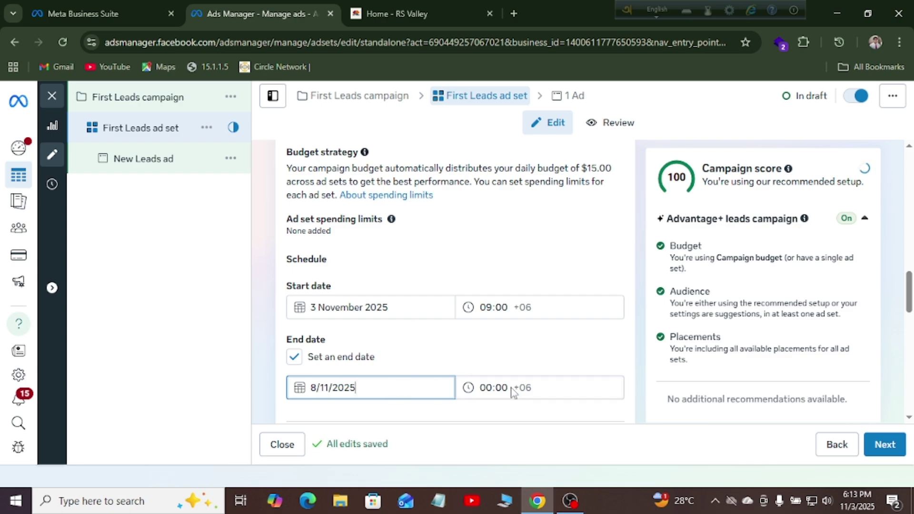
pyautogui.click(489, 388)
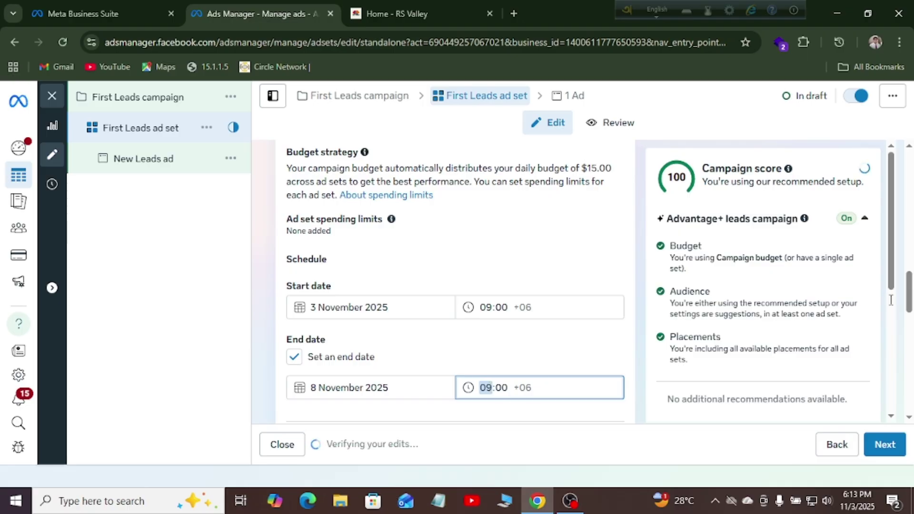
# - Open the audience location settings and expand the additional audience controls
pyautogui.moveTo(910, 296); pyautogui.dragTo(910, 346)
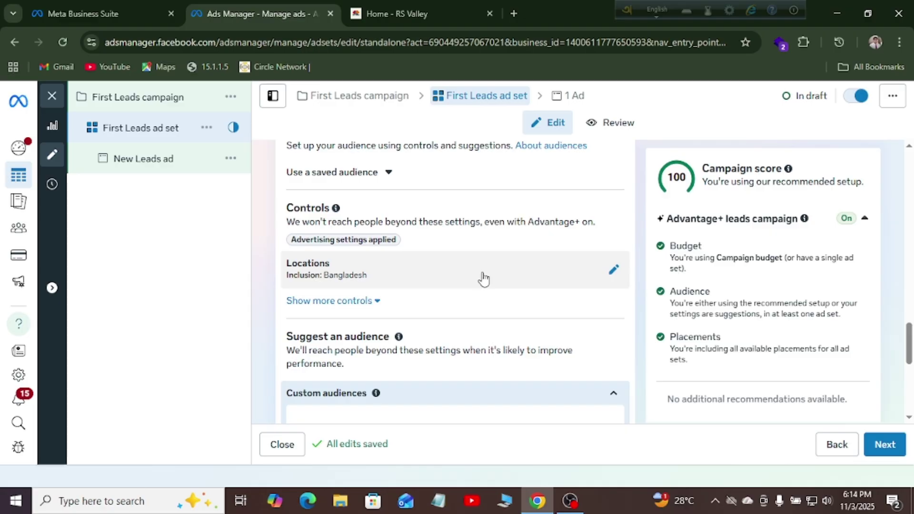
pyautogui.click(612, 275)
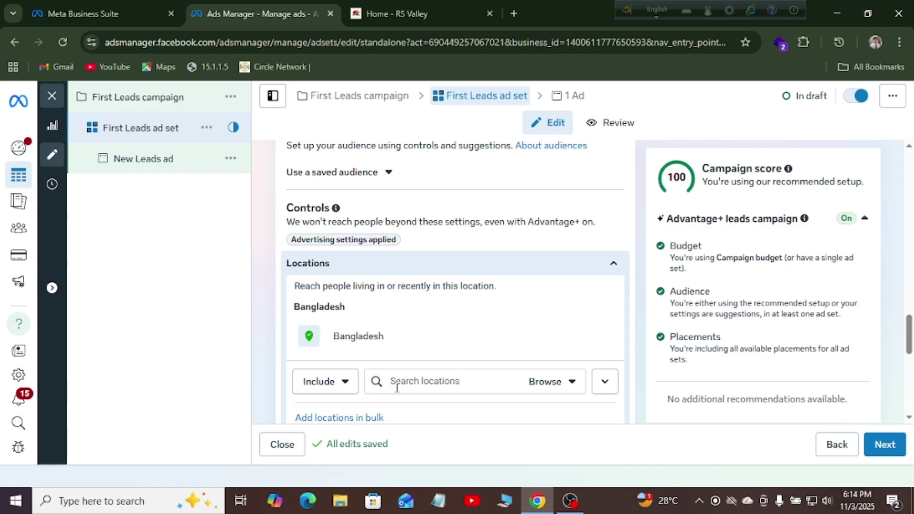
pyautogui.moveTo(911, 331); pyautogui.dragTo(911, 355)
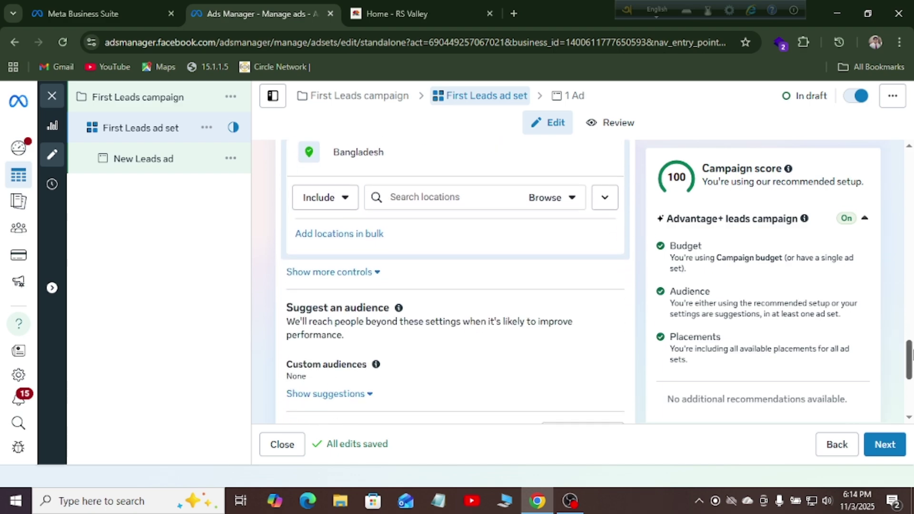
pyautogui.click(339, 275)
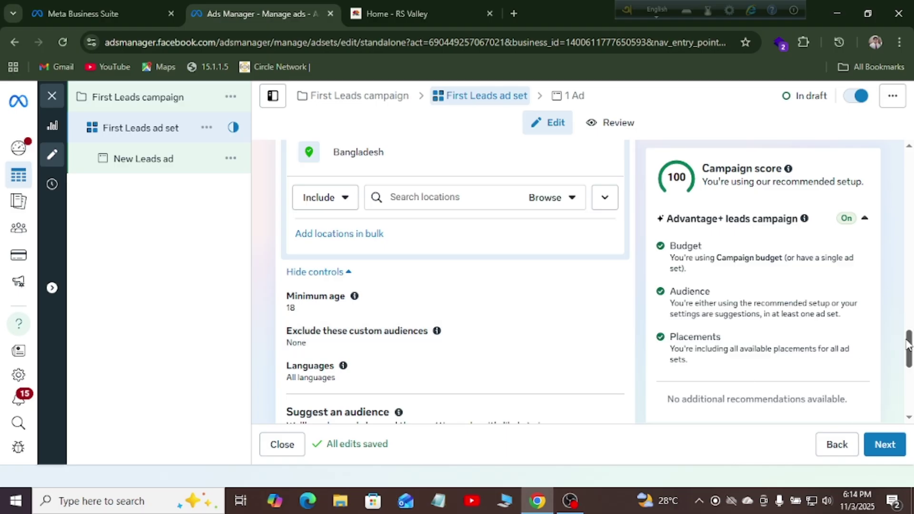
# - Expand the audience suggestions, setting the suggested maximum age to 40 and the suggested gender to Women
pyautogui.moveTo(911, 350); pyautogui.dragTo(911, 362)
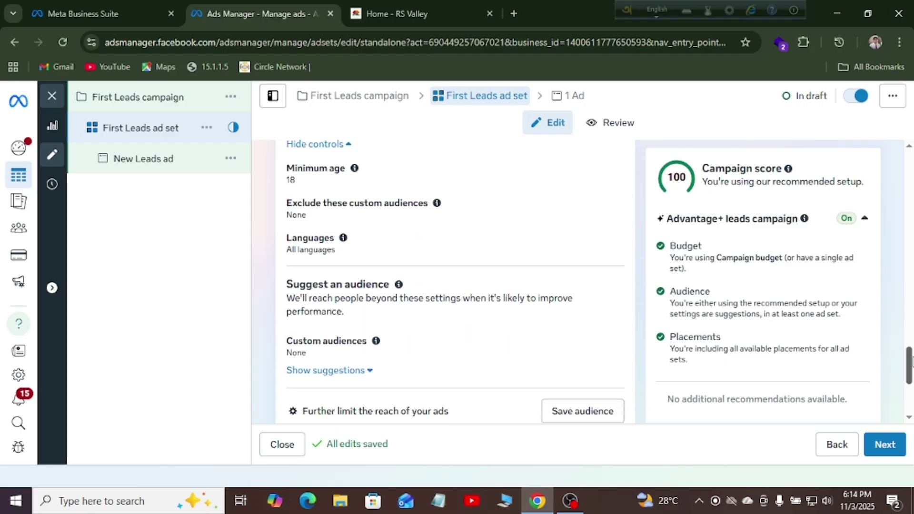
pyautogui.scroll(-3, 911, 362)
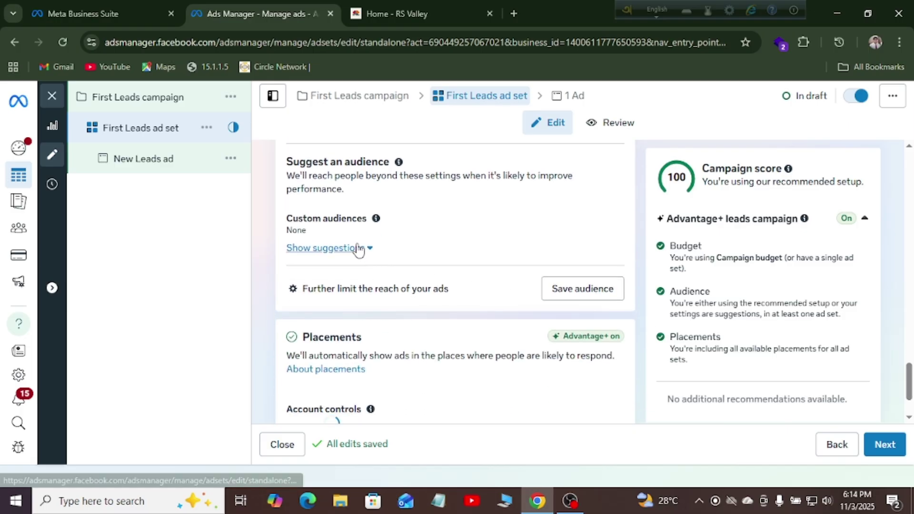
pyautogui.click(358, 248)
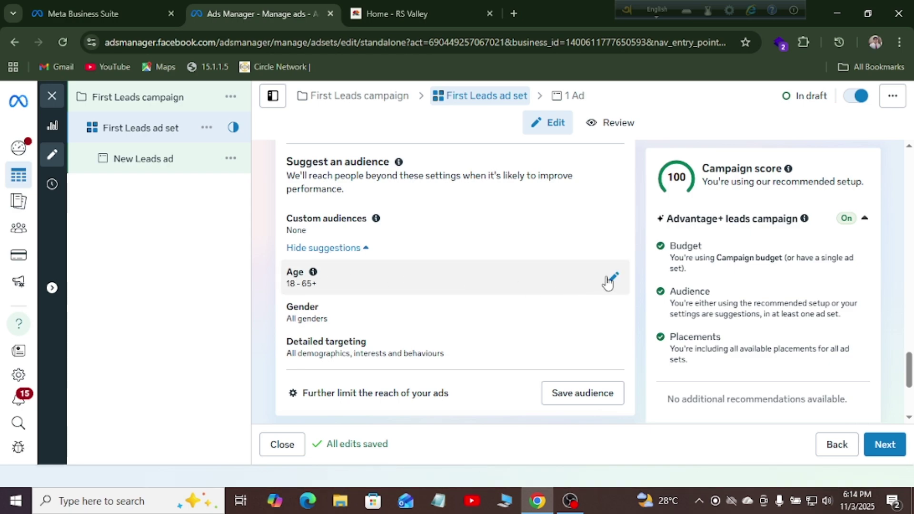
pyautogui.click(610, 280)
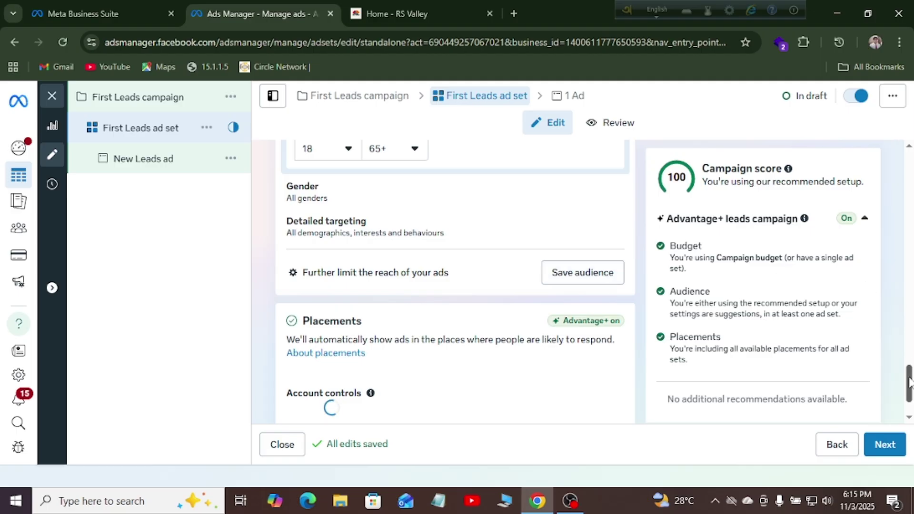
pyautogui.scroll(3, 910, 381)
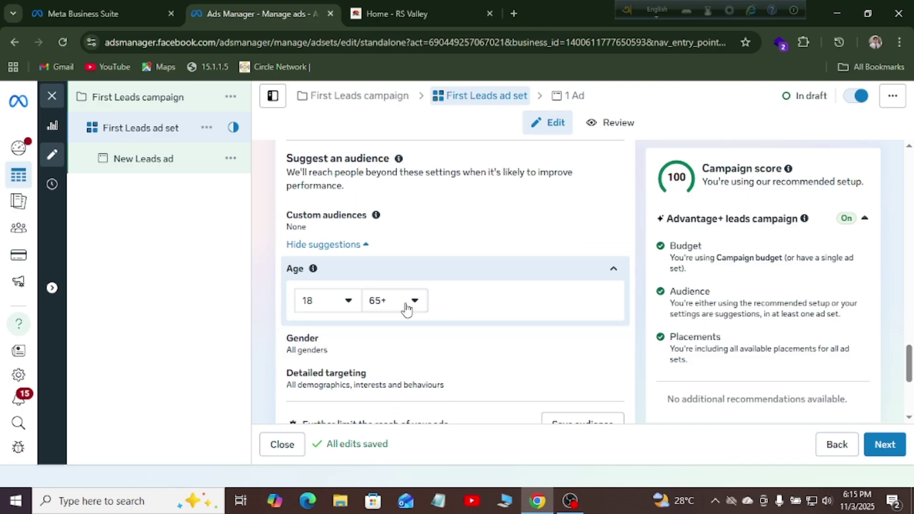
pyautogui.click(414, 309)
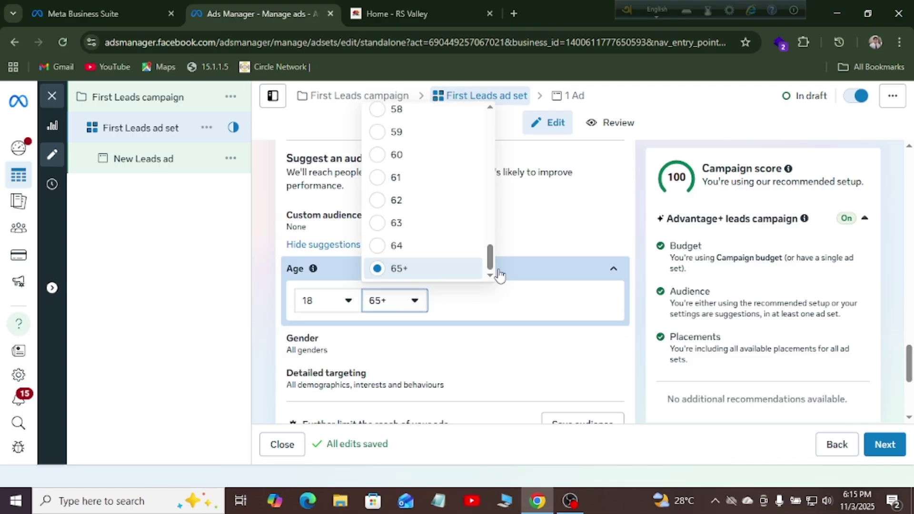
pyautogui.moveTo(490, 256); pyautogui.dragTo(493, 185)
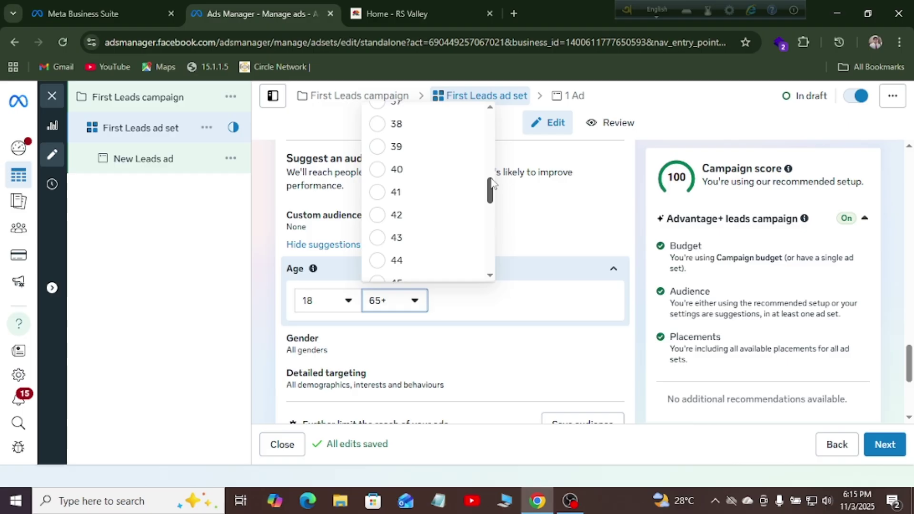
pyautogui.click(379, 170)
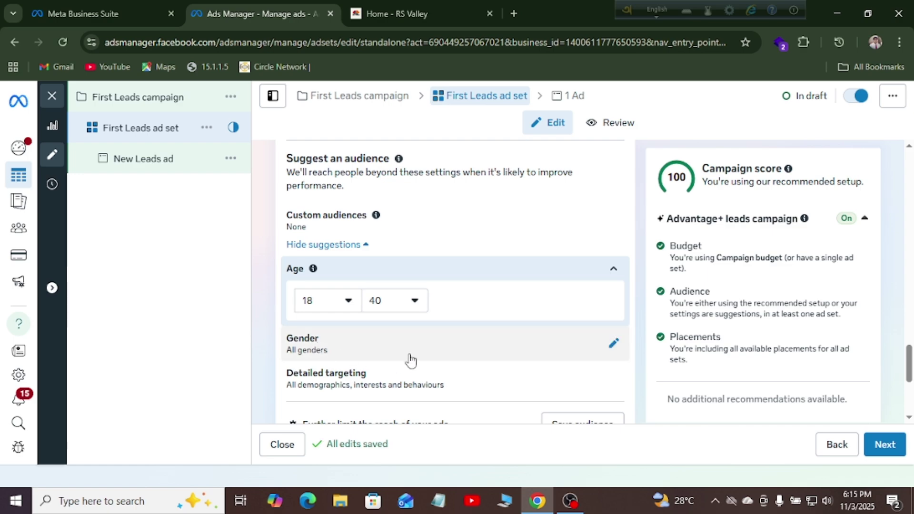
pyautogui.click(615, 347)
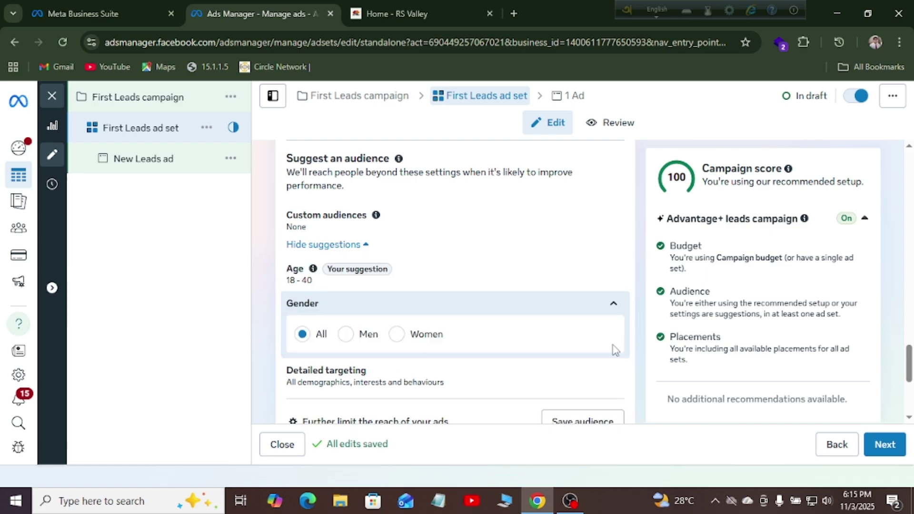
pyautogui.click(397, 335)
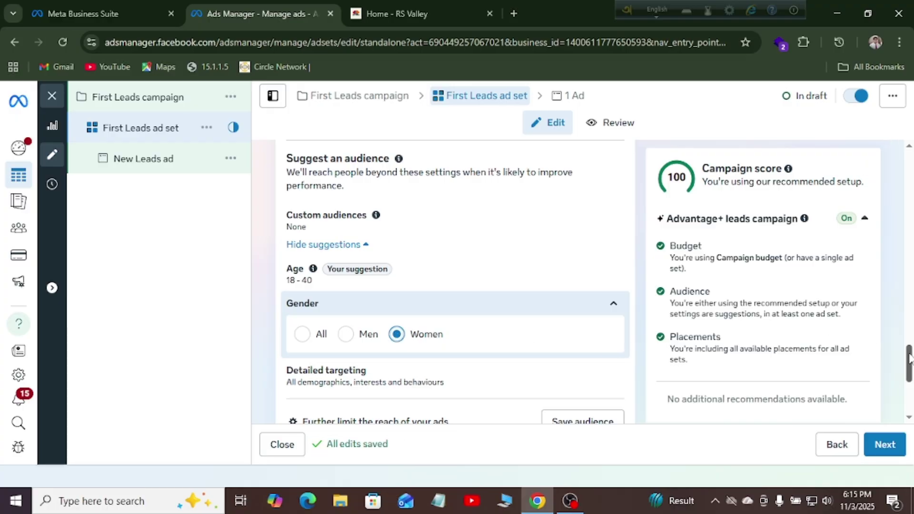
# - Add Shopping (retail), Engaged shoppers and Fashion accessories (accessories) to the ad set's detailed targeting
pyautogui.moveTo(910, 360); pyautogui.dragTo(910, 379)
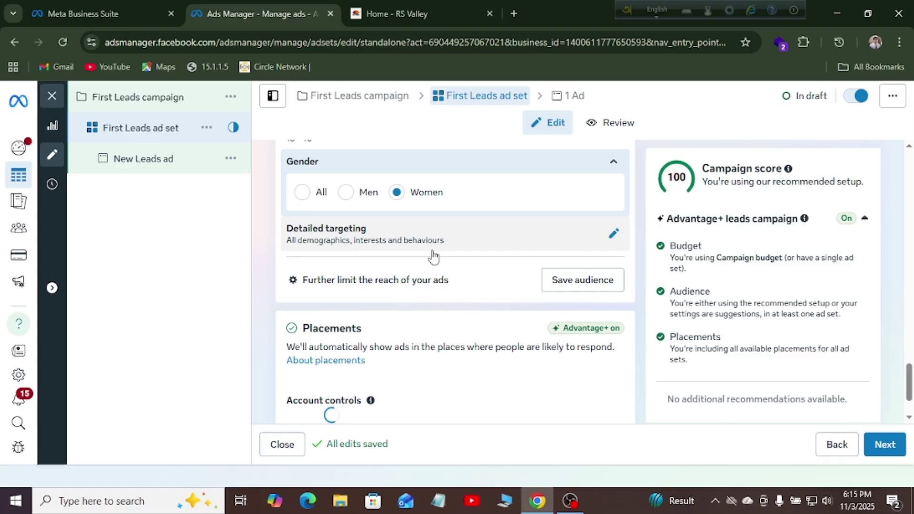
pyautogui.click(613, 235)
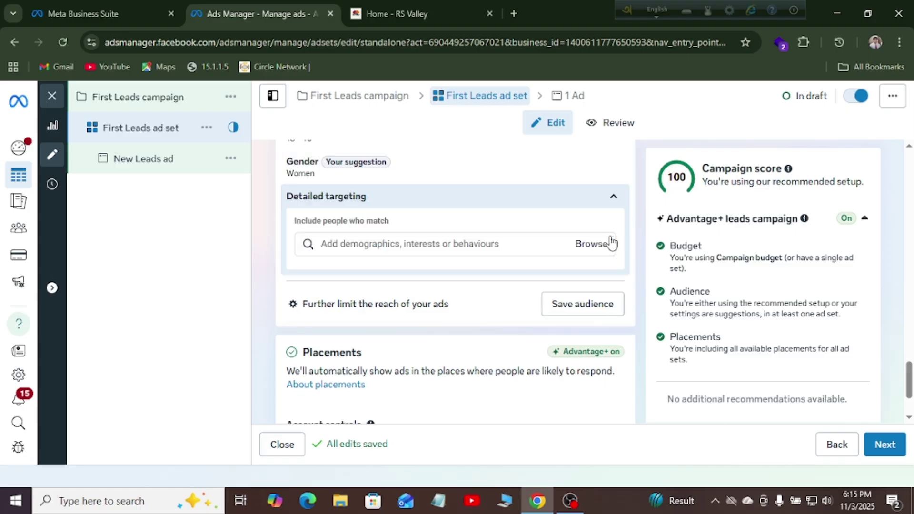
pyautogui.click(510, 248)
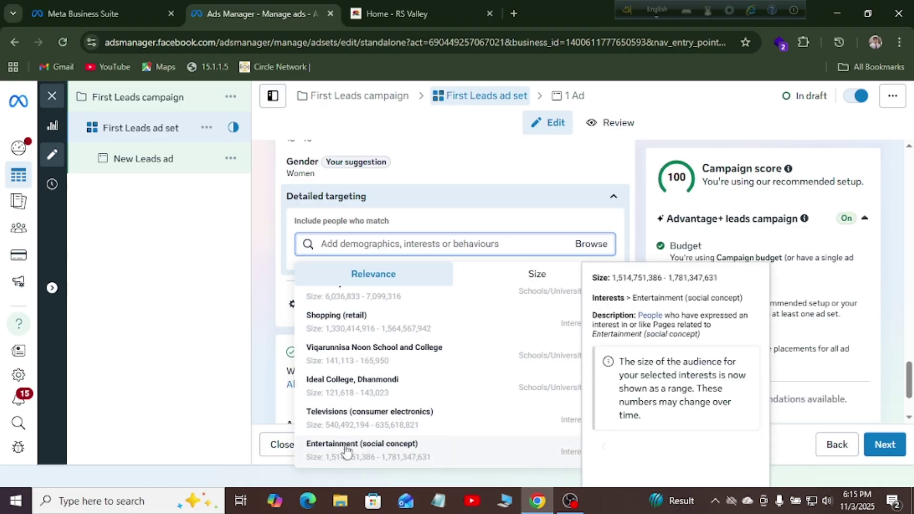
pyautogui.click(333, 321)
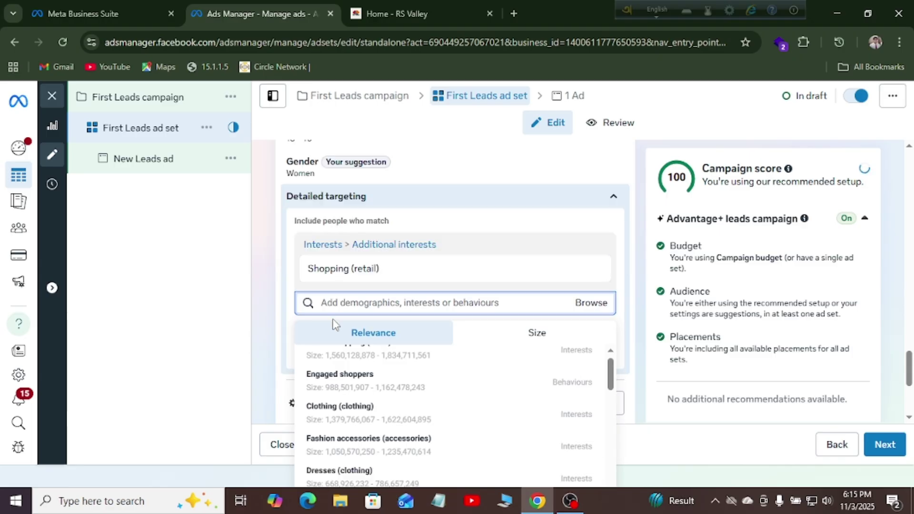
pyautogui.click(346, 390)
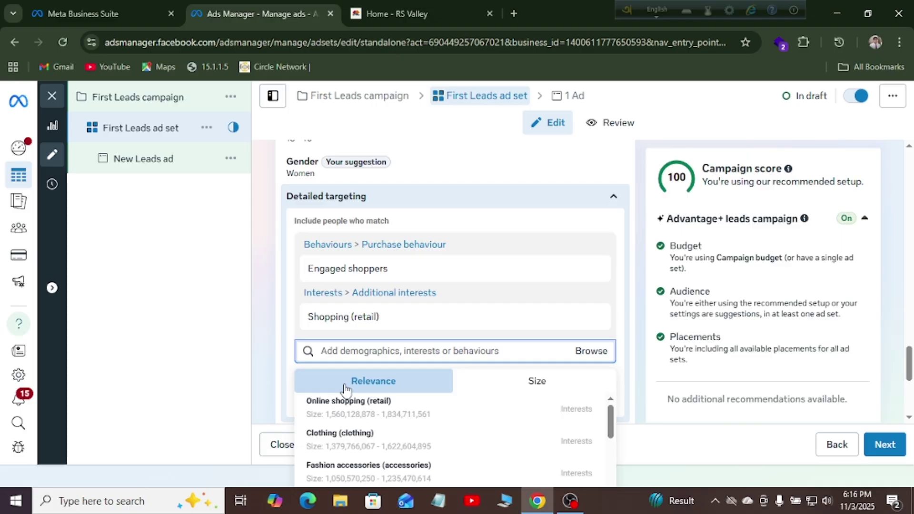
pyautogui.click(350, 469)
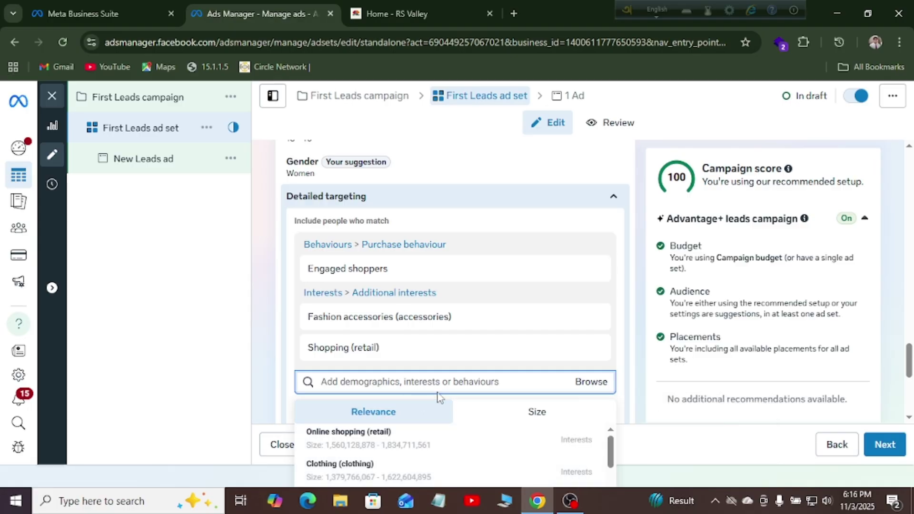
# - Add the suggested interests Jewellery (clothing) and Bracelet (jewellery) to the detailed targeting
pyautogui.moveTo(910, 358); pyautogui.dragTo(911, 379)
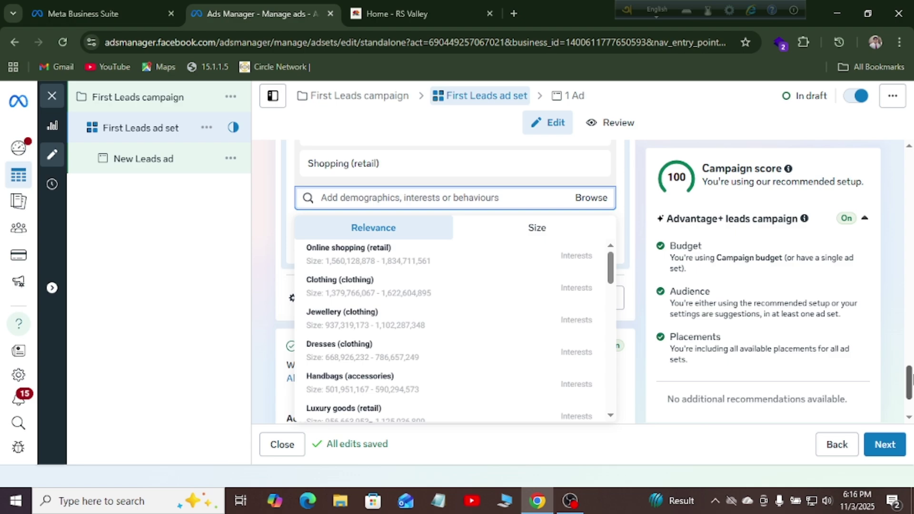
pyautogui.press('Escape')
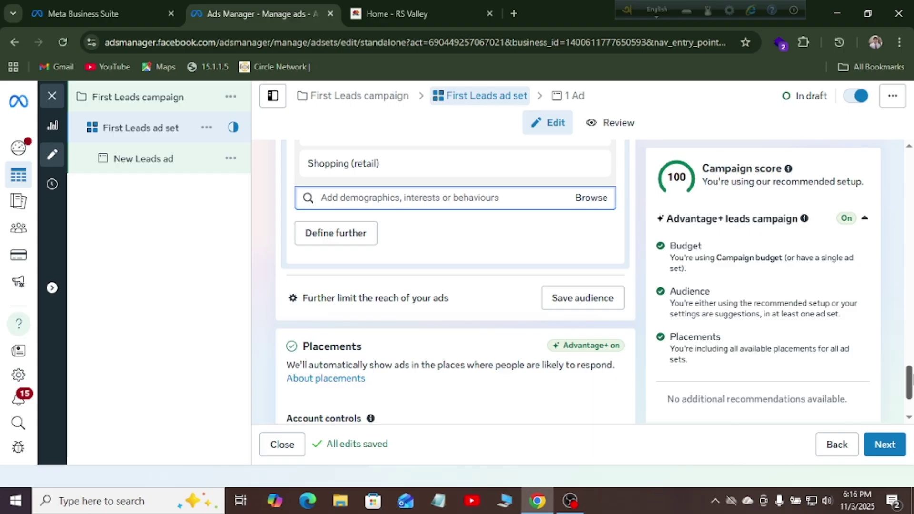
pyautogui.click(511, 207)
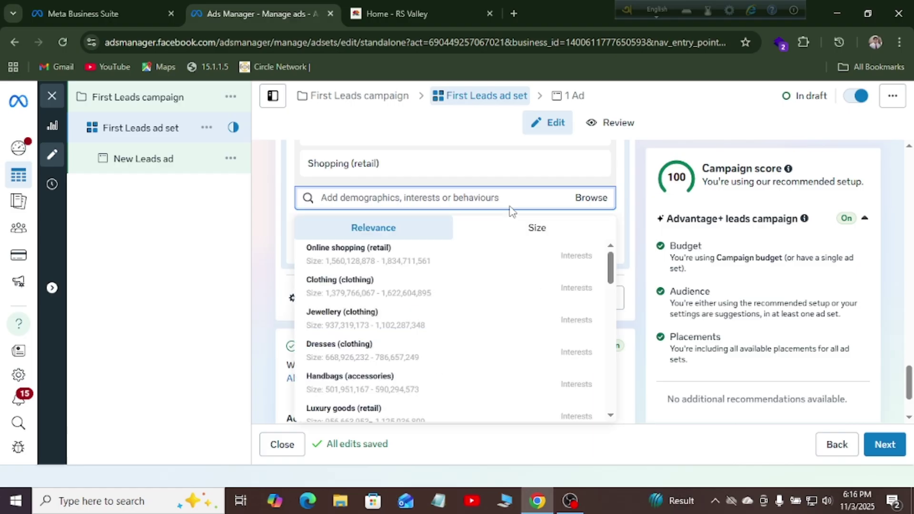
pyautogui.moveTo(417, 328)
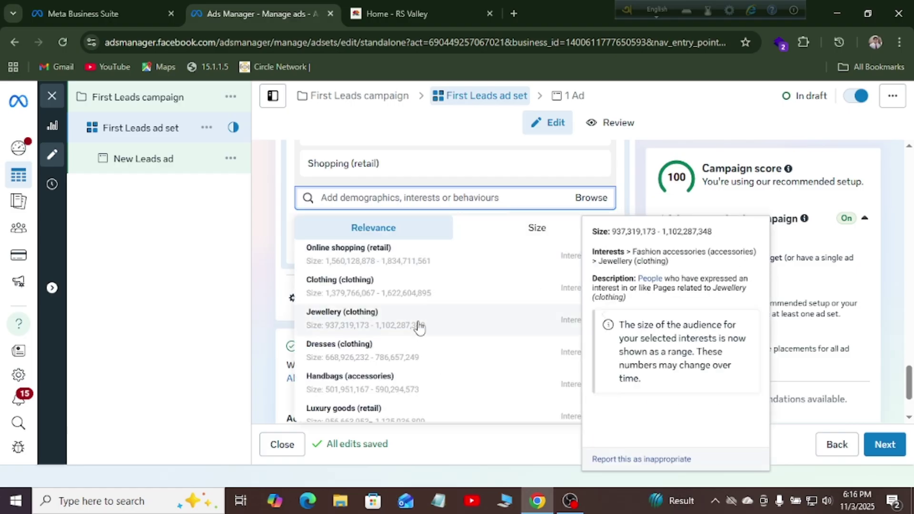
pyautogui.click(337, 318)
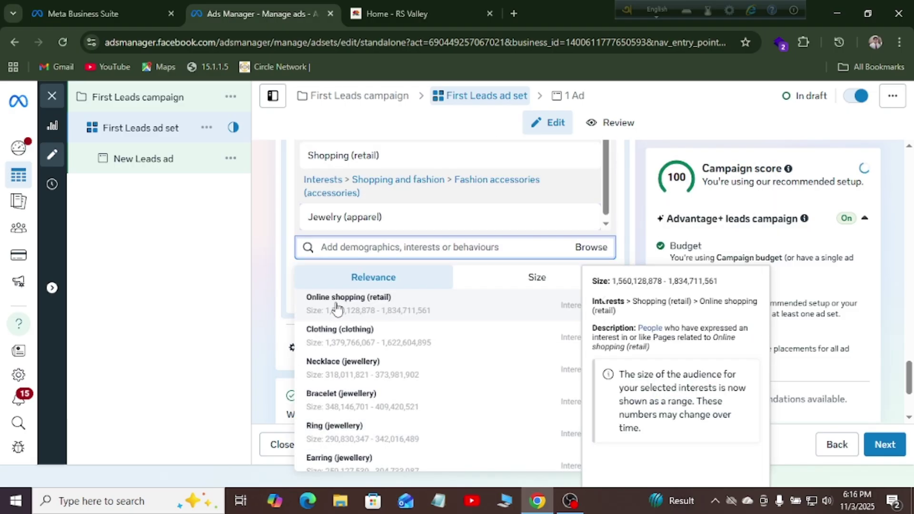
pyautogui.click(332, 398)
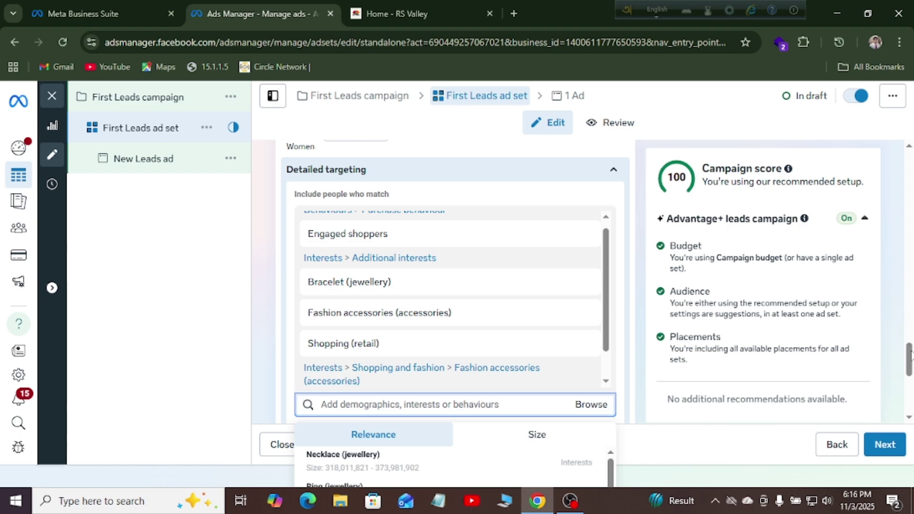
# - Expand the ad set's additional placement settings and examine the platforms, placement controls, brand safety and inventory filters
pyautogui.moveTo(909, 360); pyautogui.dragTo(910, 394)
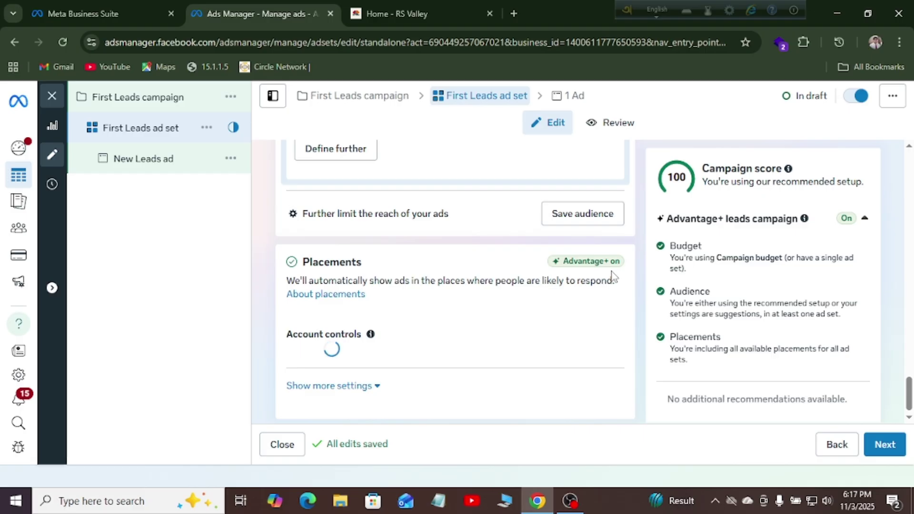
pyautogui.click(354, 388)
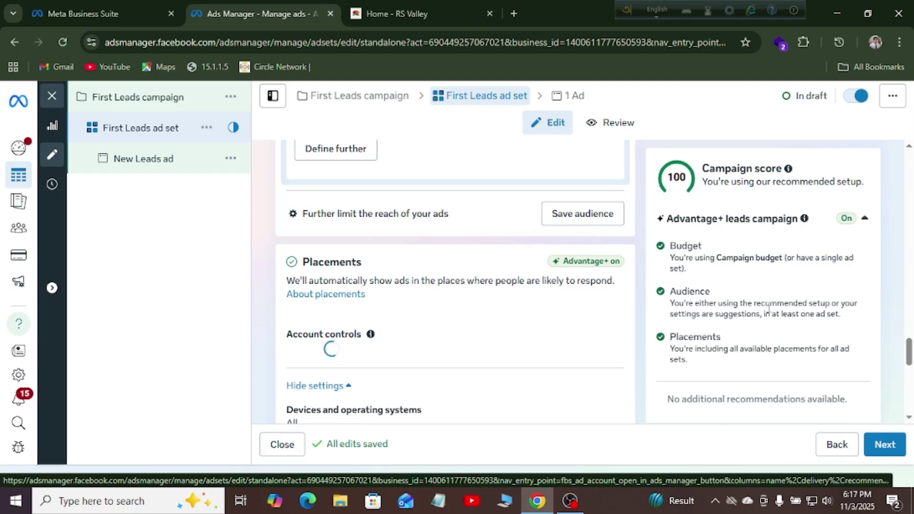
pyautogui.moveTo(909, 352); pyautogui.dragTo(912, 373)
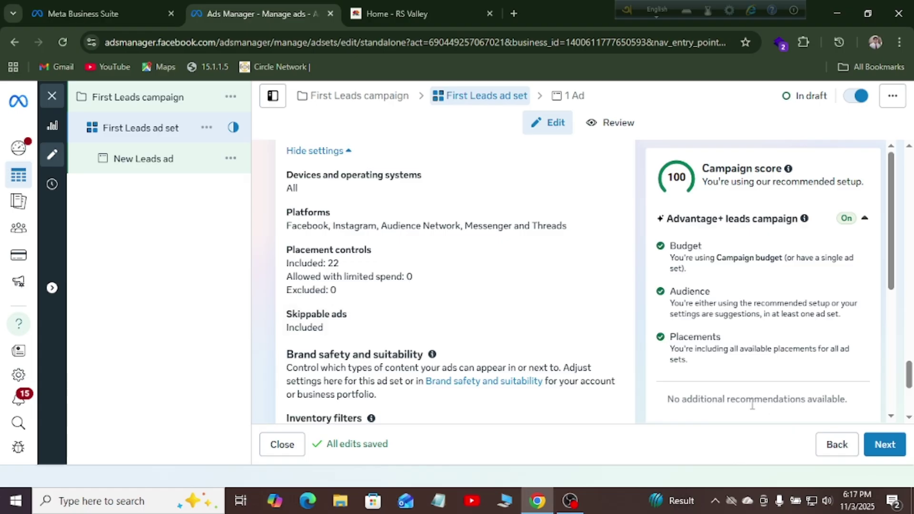
pyautogui.scroll(-4, 909, 374)
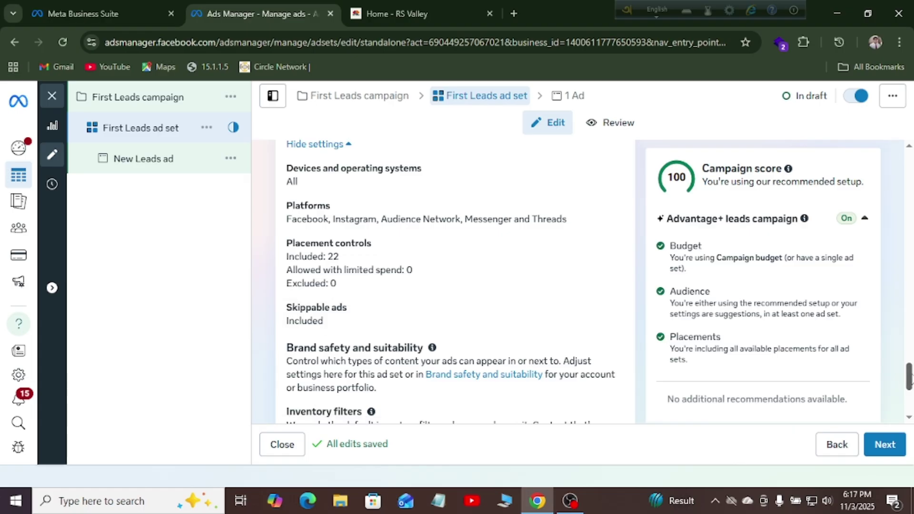
pyautogui.scroll(-1, 909, 375)
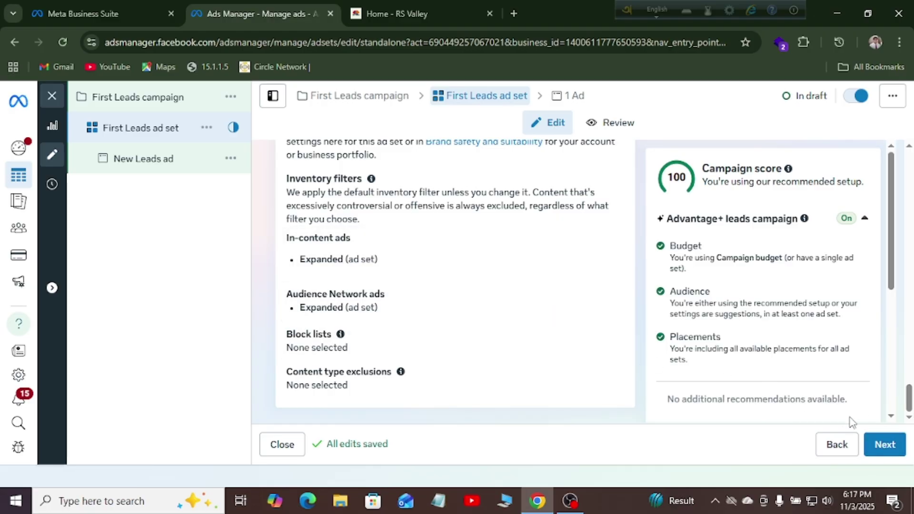
# - Continue to the ad level and rename the ad as First Leads ad
pyautogui.click(870, 446)
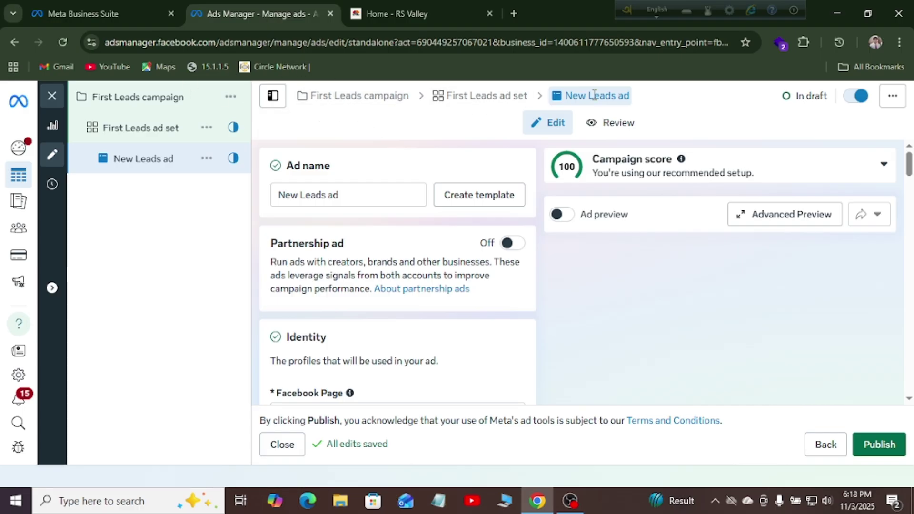
pyautogui.moveTo(301, 194); pyautogui.dragTo(275, 197)
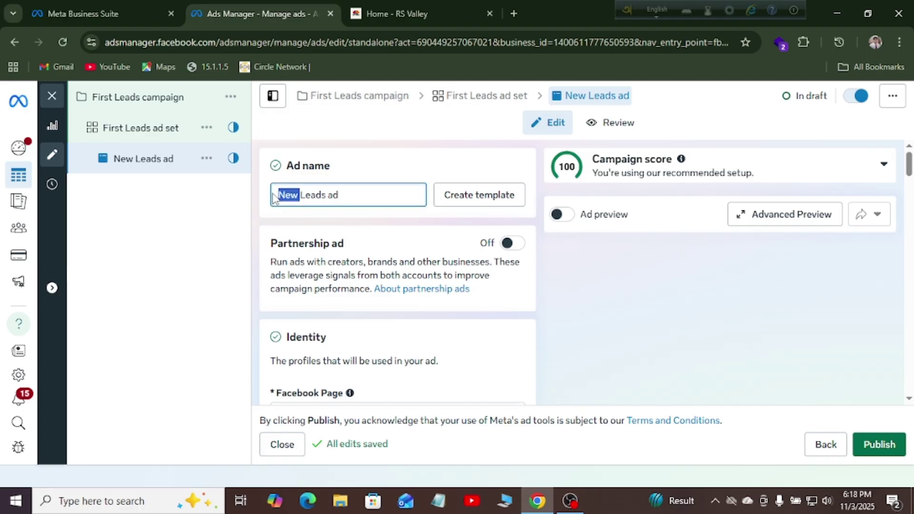
pyautogui.press('BackSpace')
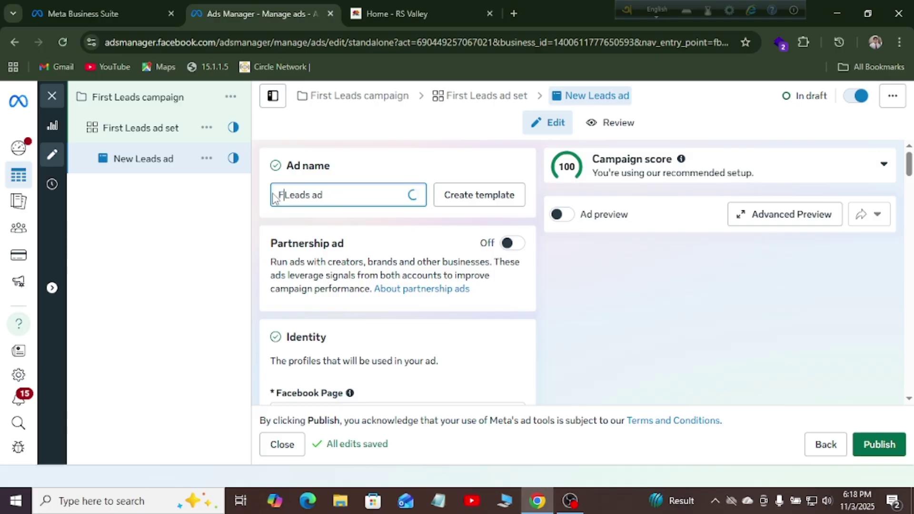
pyautogui.write('First')
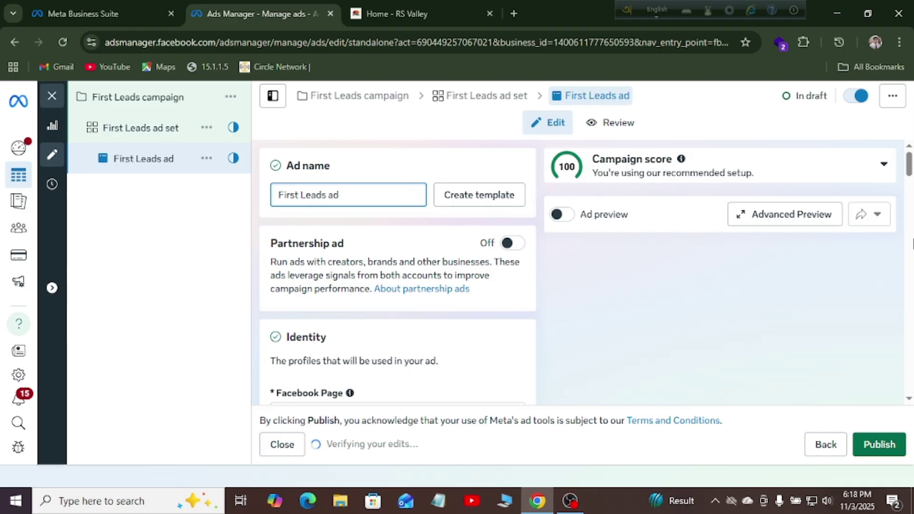
# - Choose RS Valley as the ad's Facebook Page and set the ad setup to Boost post
pyautogui.moveTo(910, 167); pyautogui.dragTo(910, 186)
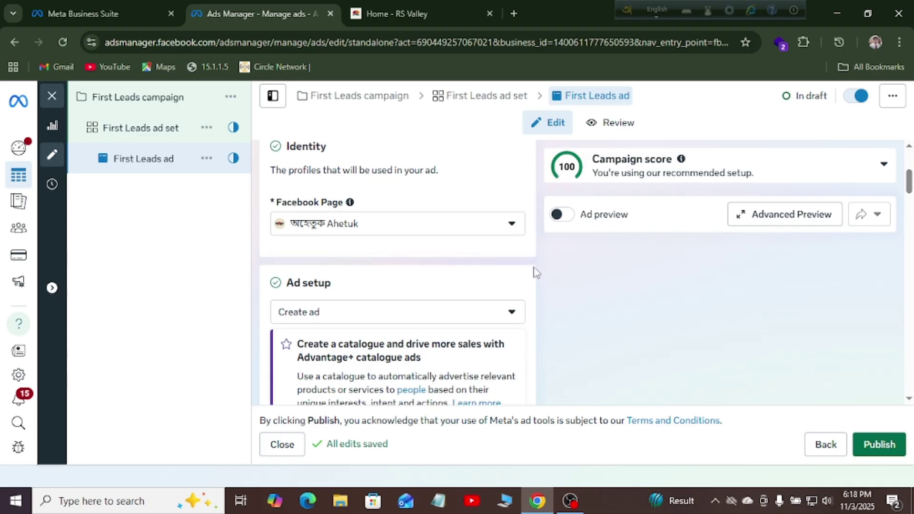
pyautogui.click(494, 230)
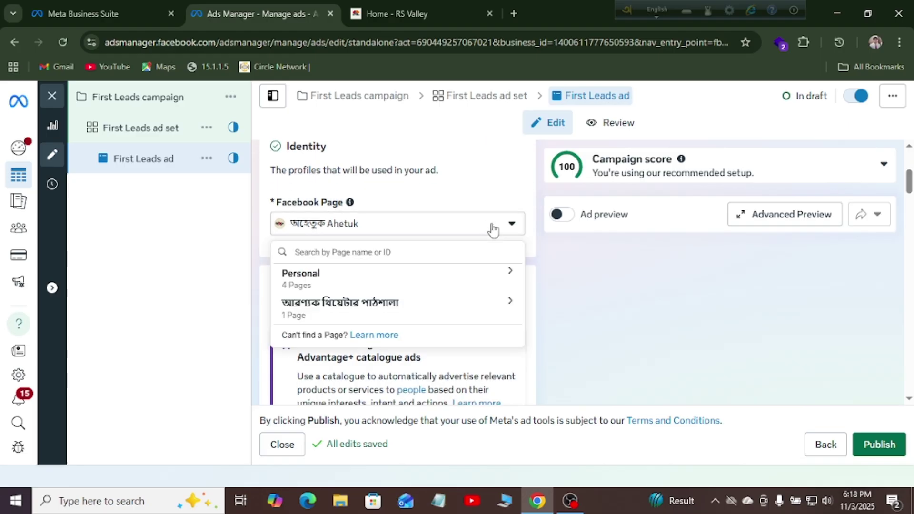
pyautogui.click(417, 284)
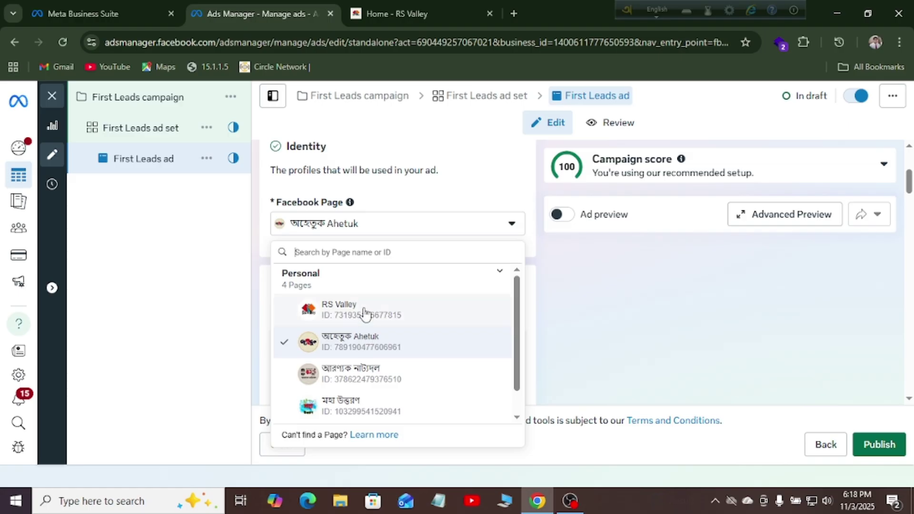
pyautogui.click(365, 314)
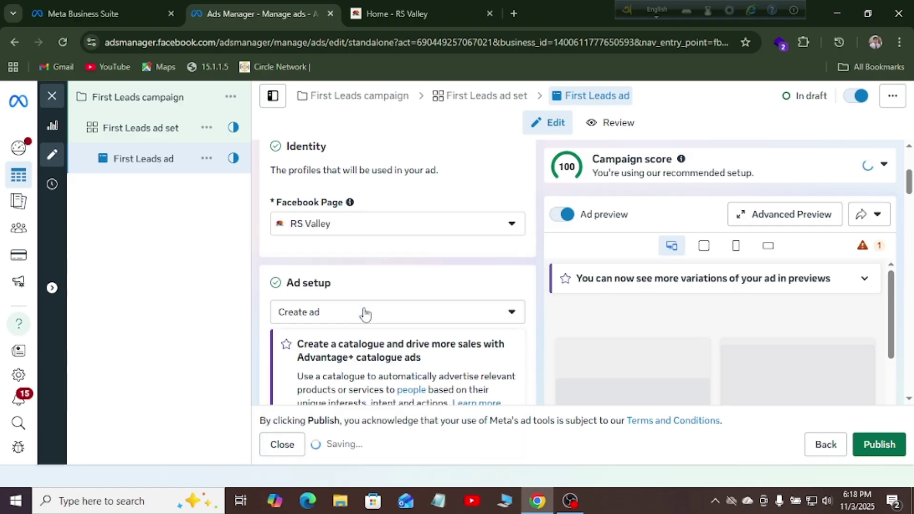
pyautogui.click(456, 314)
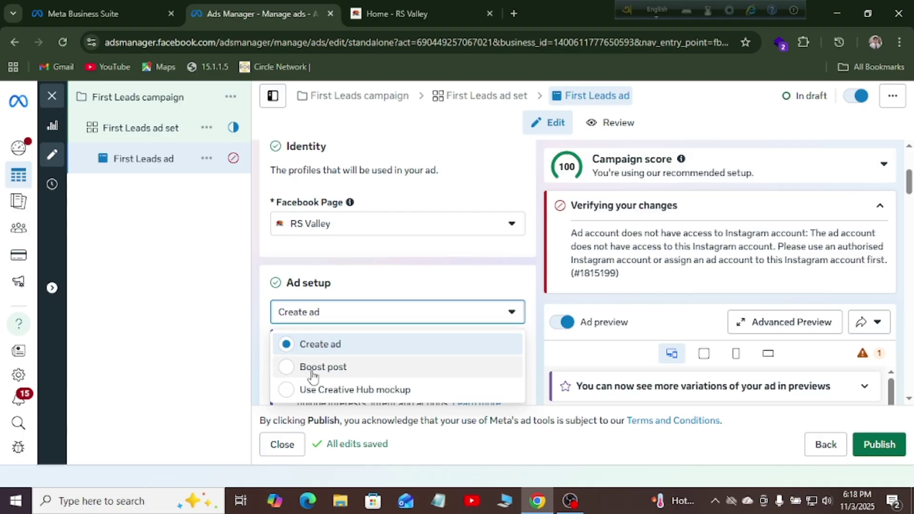
pyautogui.click(286, 367)
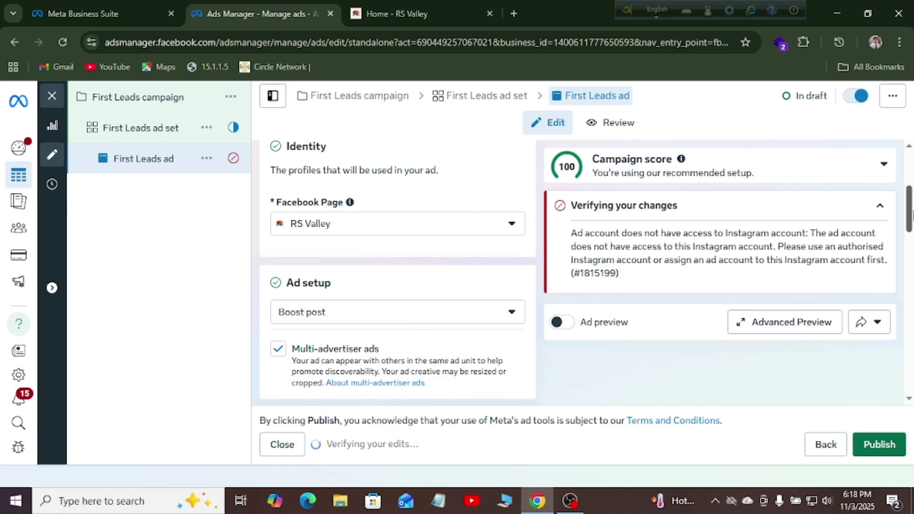
# - Select the existing 5 Layer Iron Rack Facebook post as the ad creative
pyautogui.scroll(-1, 911, 222)
pyautogui.moveTo(911, 222); pyautogui.dragTo(910, 258)
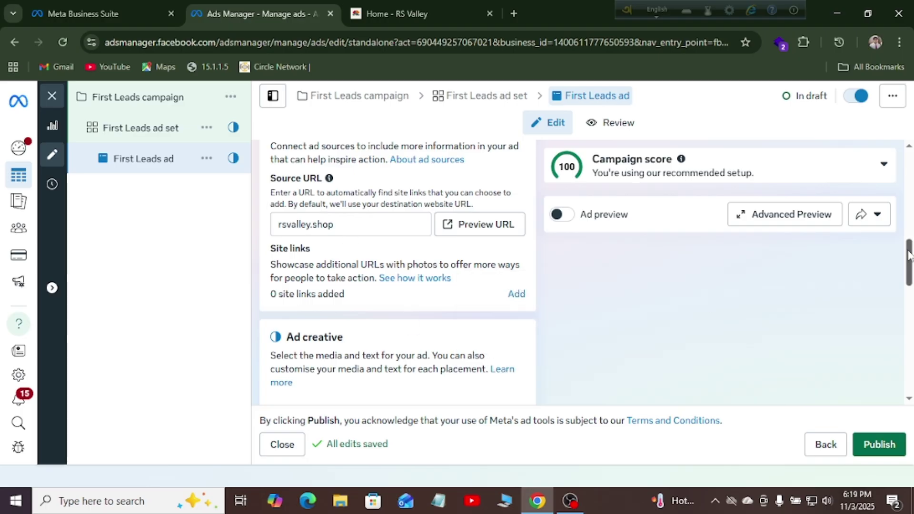
pyautogui.moveTo(909, 255)
pyautogui.mouseDown()
pyautogui.moveTo(908, 269)
pyautogui.moveTo(909, 256)
pyautogui.mouseUp()
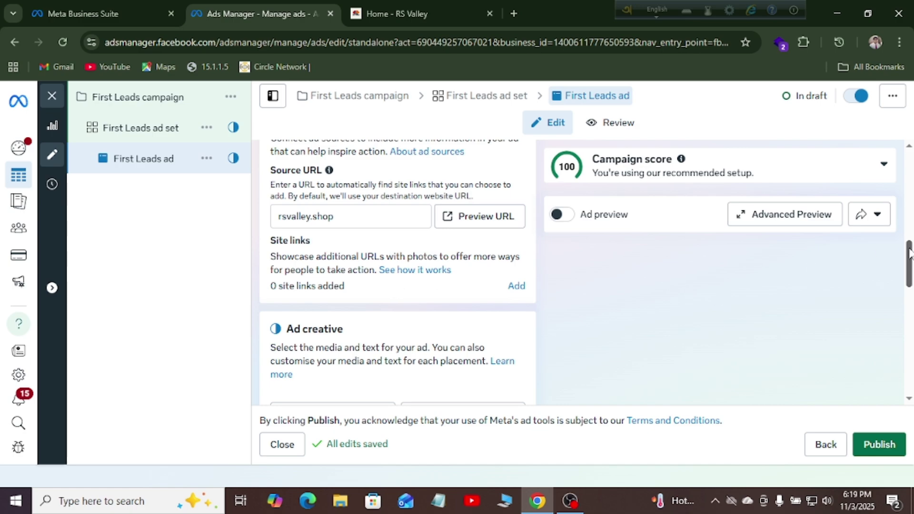
pyautogui.scroll(-3, 910, 253)
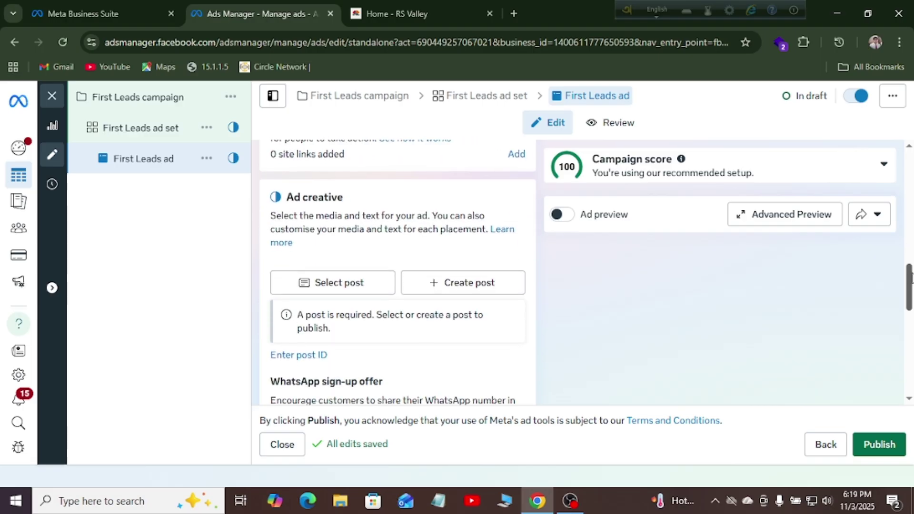
pyautogui.click(359, 288)
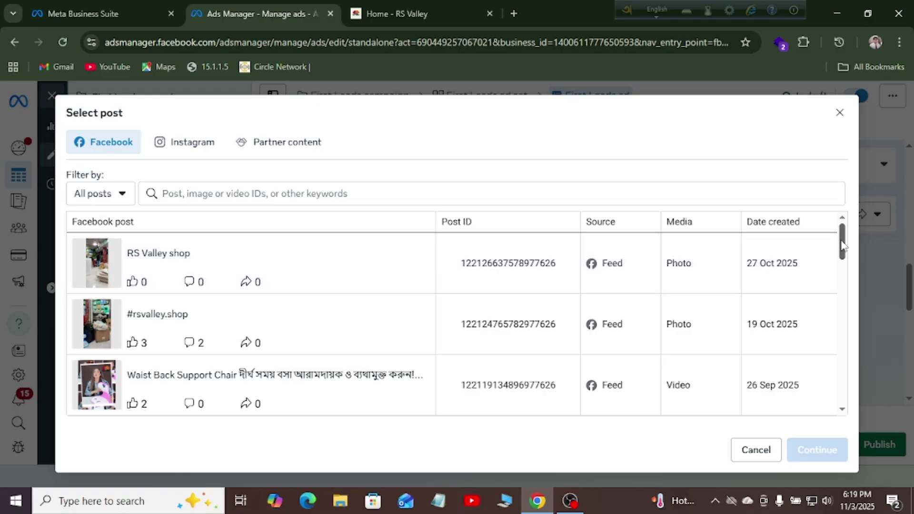
pyautogui.moveTo(842, 246); pyautogui.dragTo(850, 311)
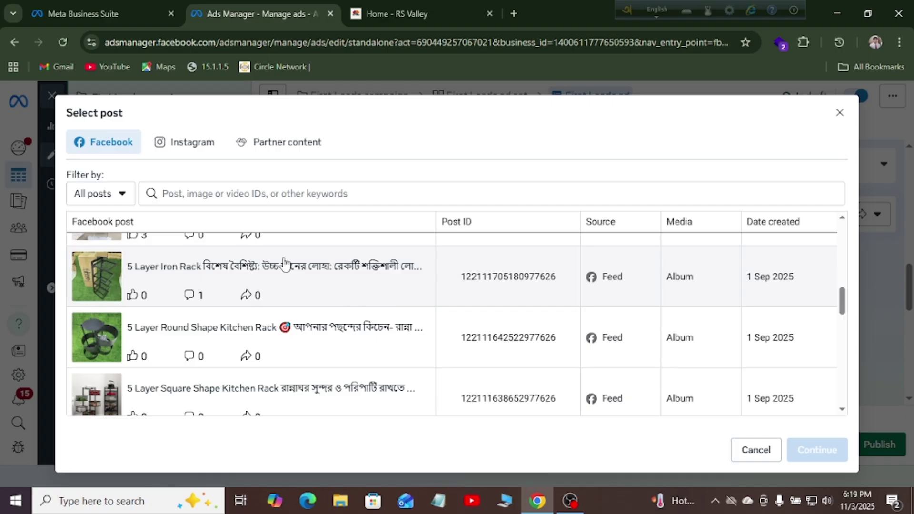
pyautogui.click(288, 275)
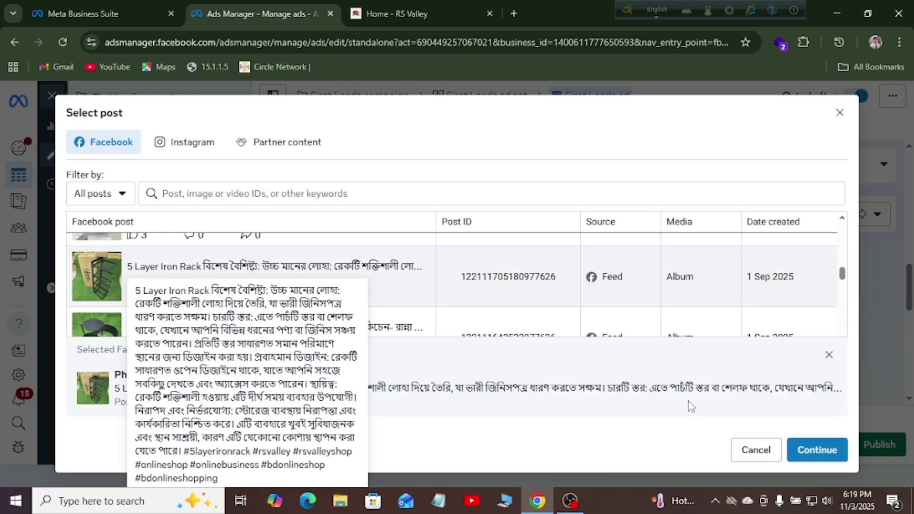
pyautogui.click(824, 454)
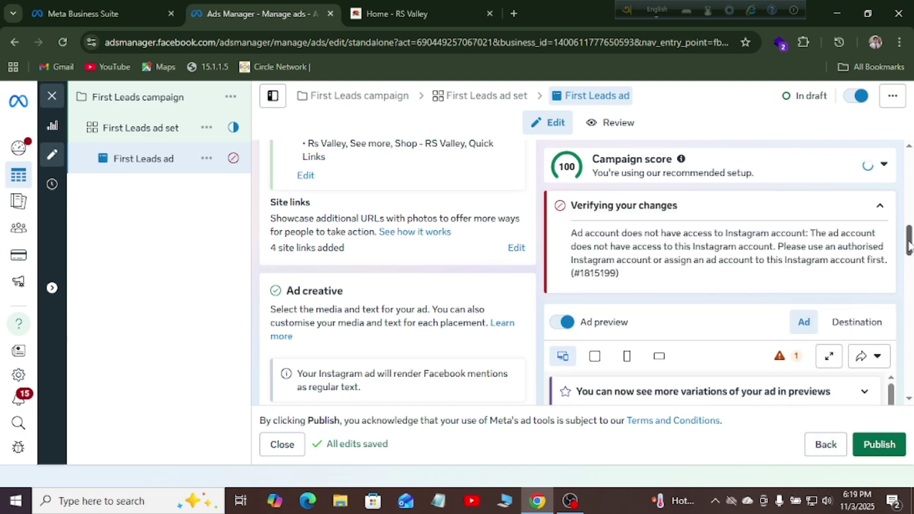
# - Examine the selected post's primary text and call to action, continuing down to the ad's tracking settings
pyautogui.scroll(-3, 910, 261)
pyautogui.moveTo(909, 261); pyautogui.dragTo(910, 287)
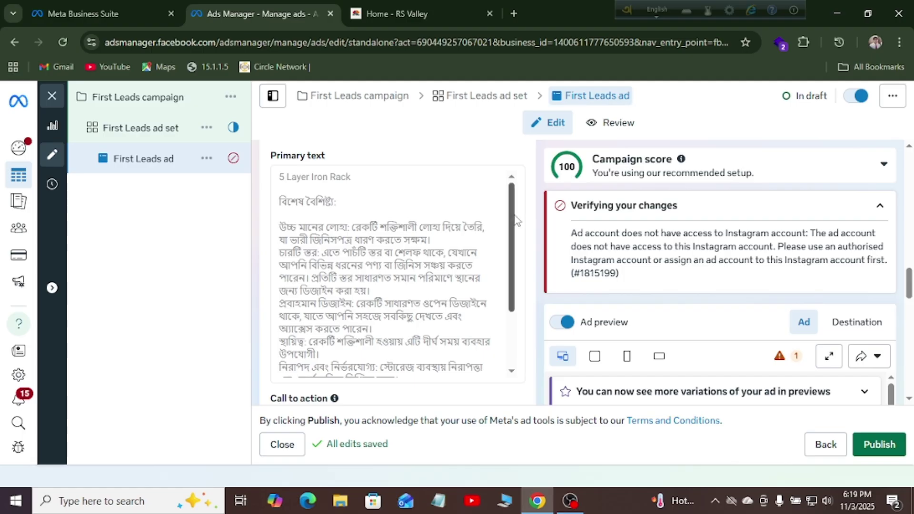
pyautogui.moveTo(513, 222); pyautogui.dragTo(516, 285)
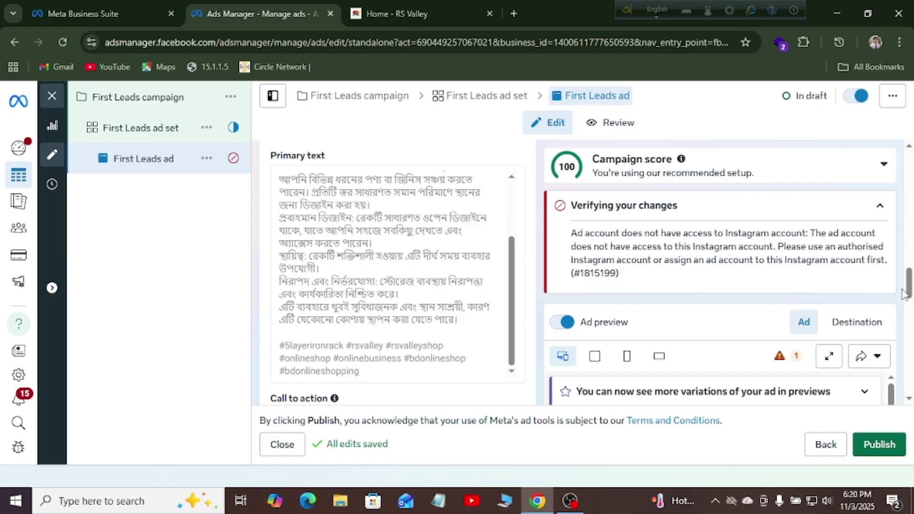
pyautogui.scroll(-5, 909, 288)
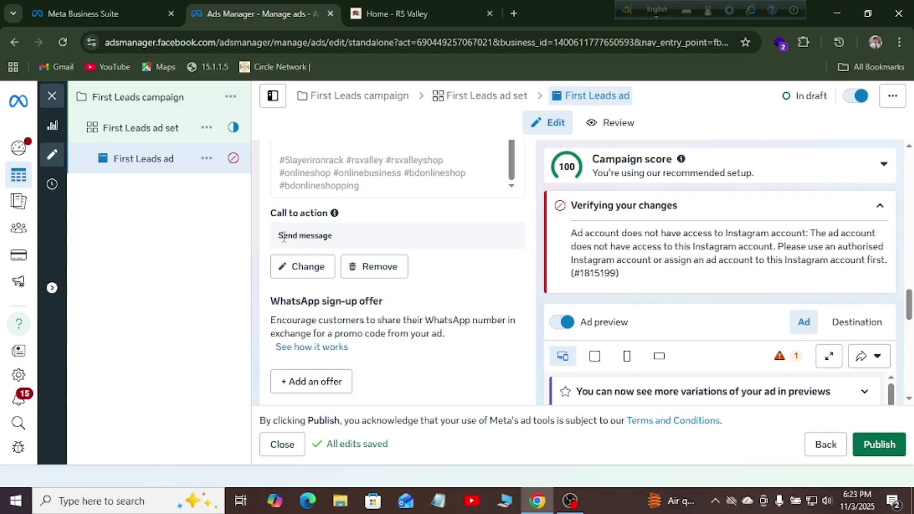
pyautogui.moveTo(283, 235); pyautogui.dragTo(369, 240)
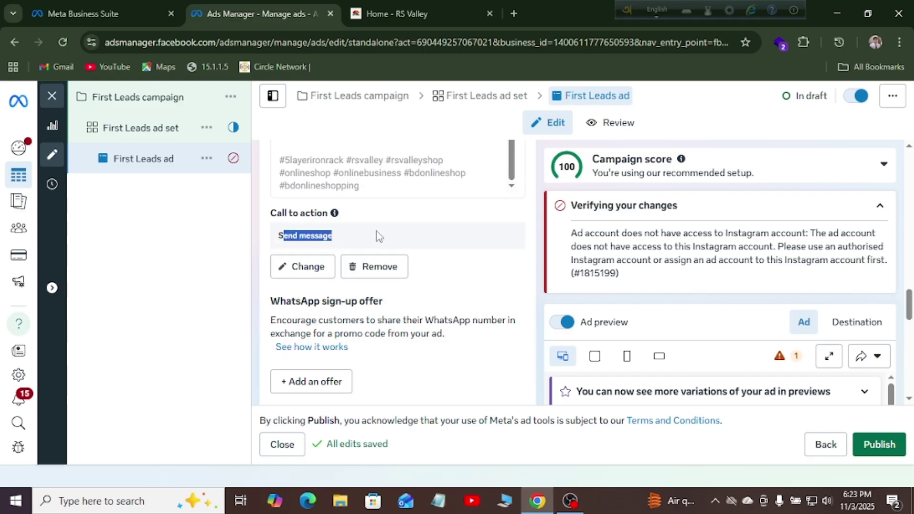
pyautogui.click(379, 236)
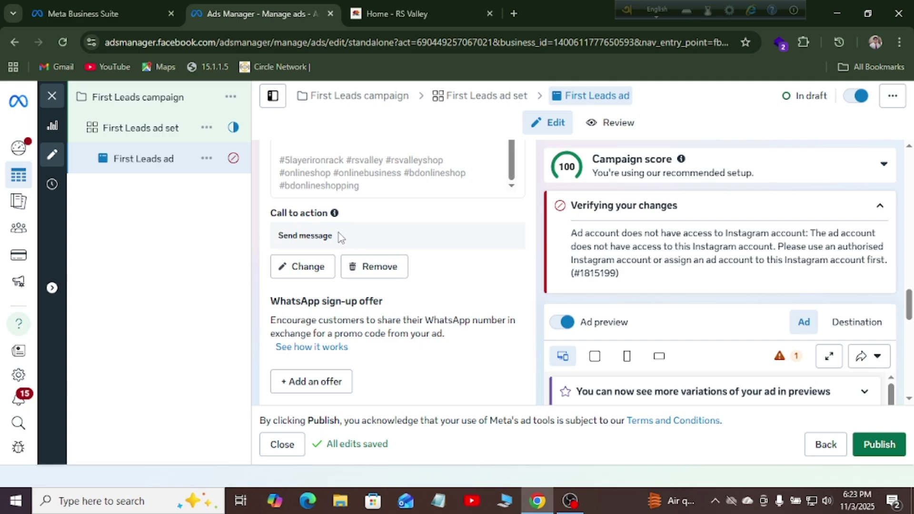
pyautogui.moveTo(335, 234); pyautogui.dragTo(269, 238)
pyautogui.click(388, 234)
pyautogui.moveTo(910, 304); pyautogui.dragTo(882, 365)
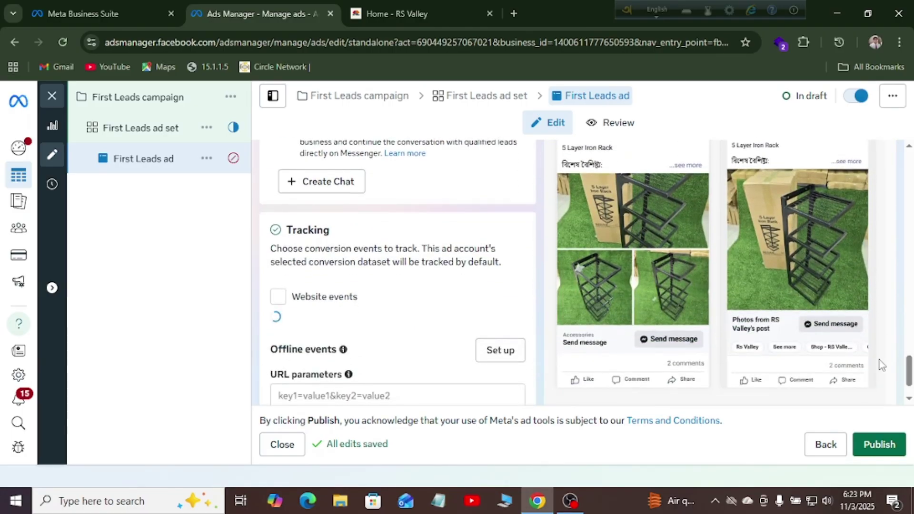